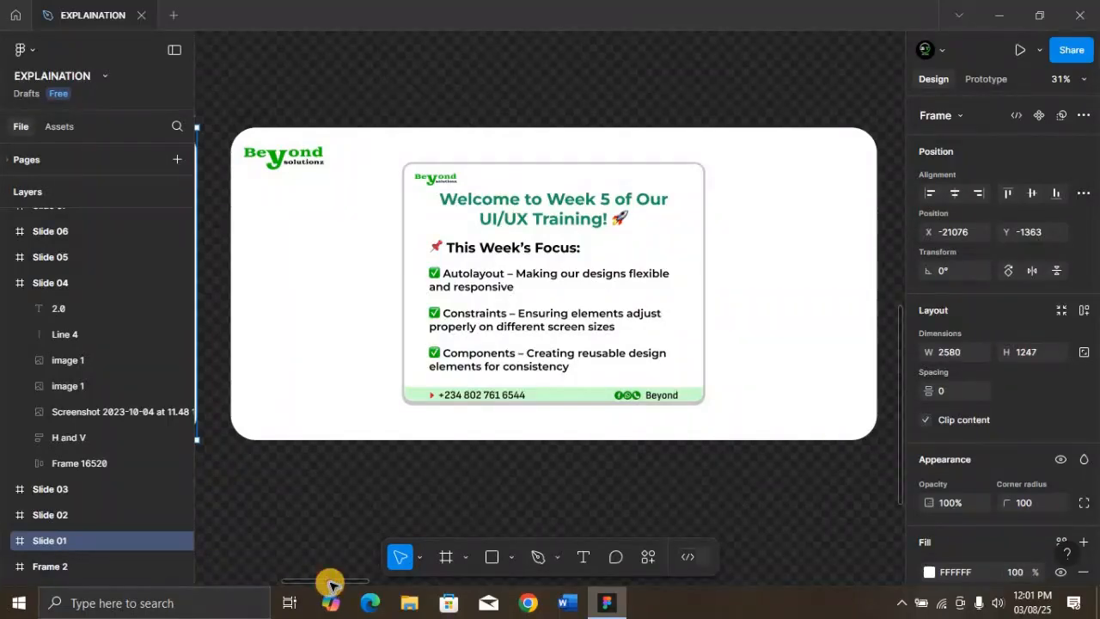
Bring the What is Autolayout? slide into view and inspect its Auto layout screenshot up close
drag(330, 585, 416, 585)
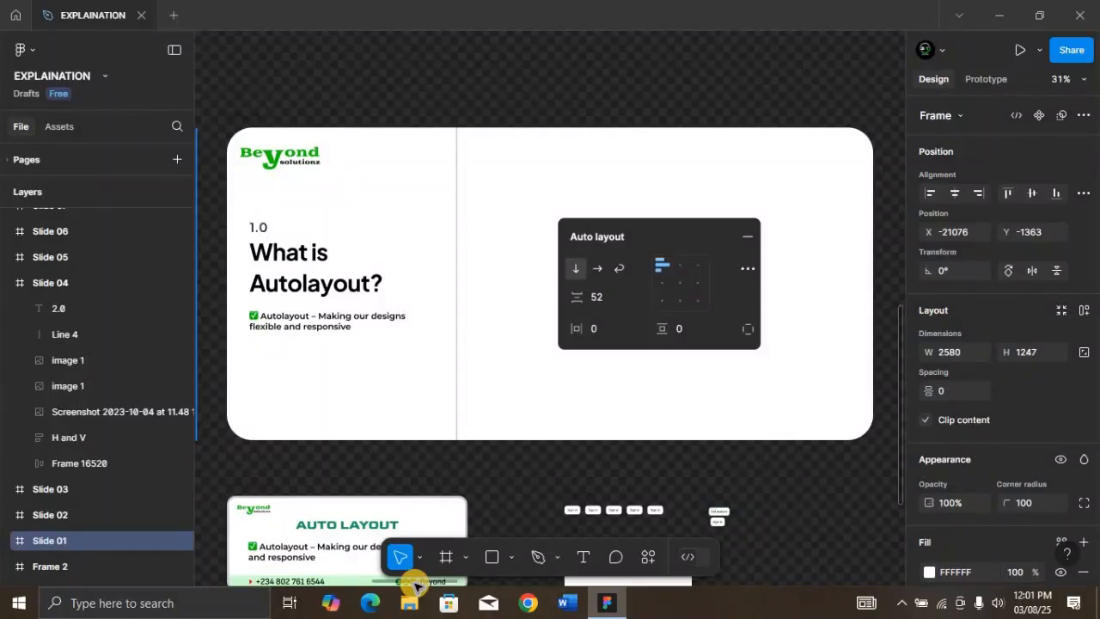
click(630, 287)
key(shift+2)
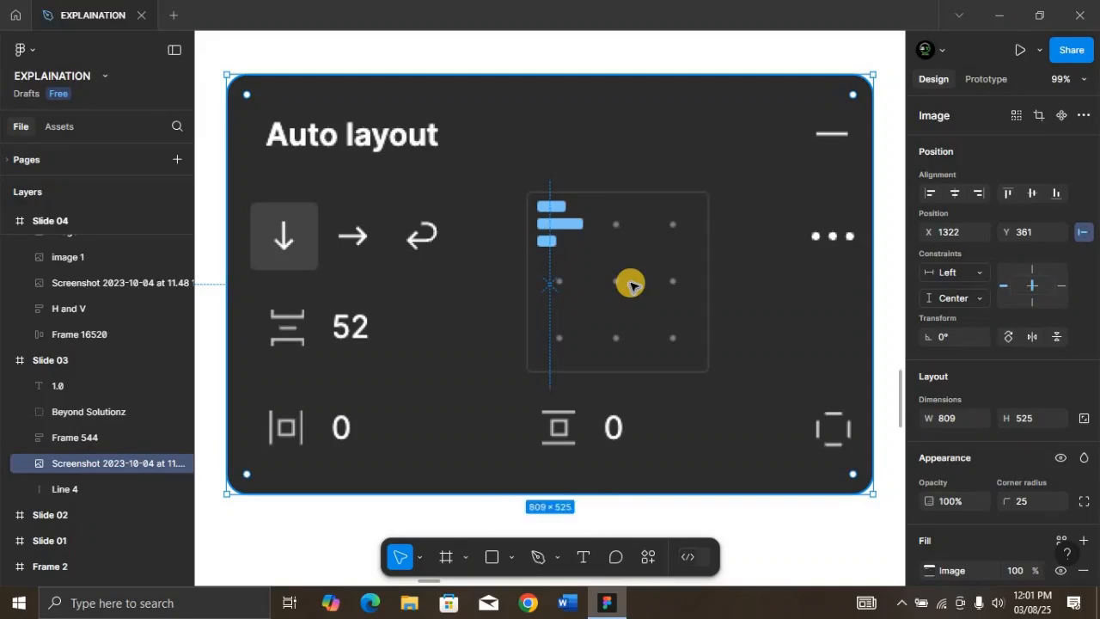
key(ctrl+minus)
key(ctrl+minus)
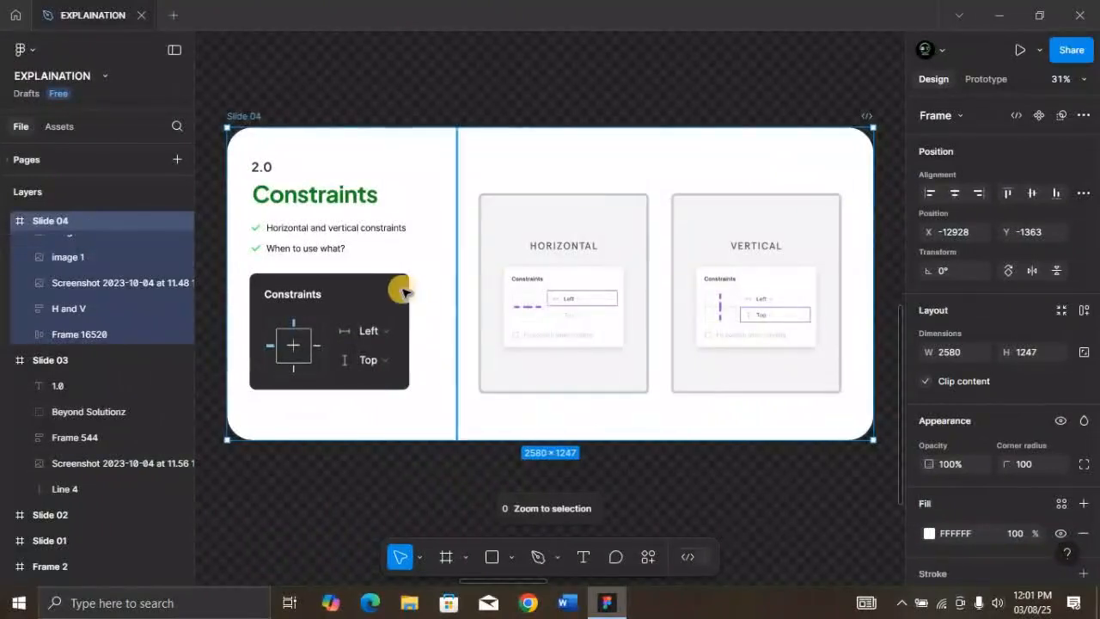
Examine the horizontal and vertical constraint options available for the dark Constraints screenshot on Slide 04
click(403, 292)
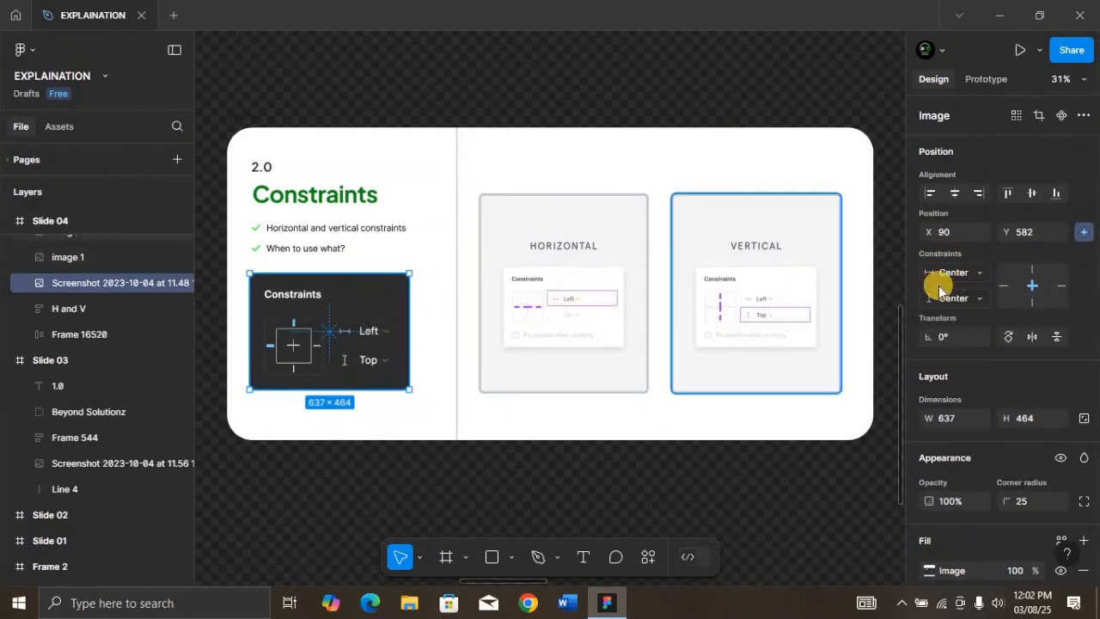
click(978, 273)
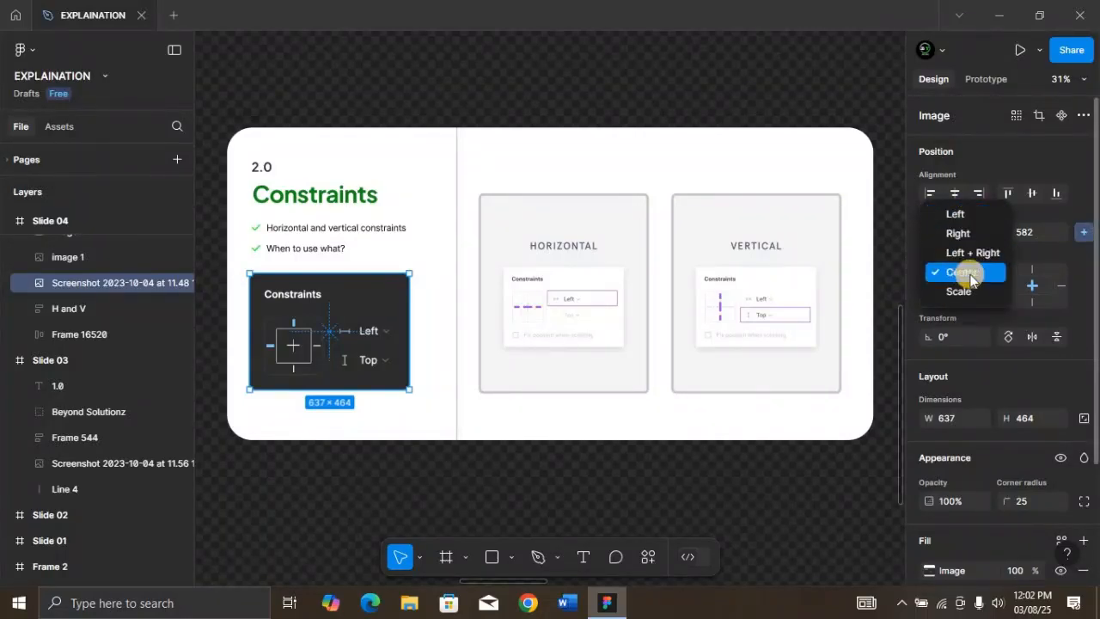
click(989, 316)
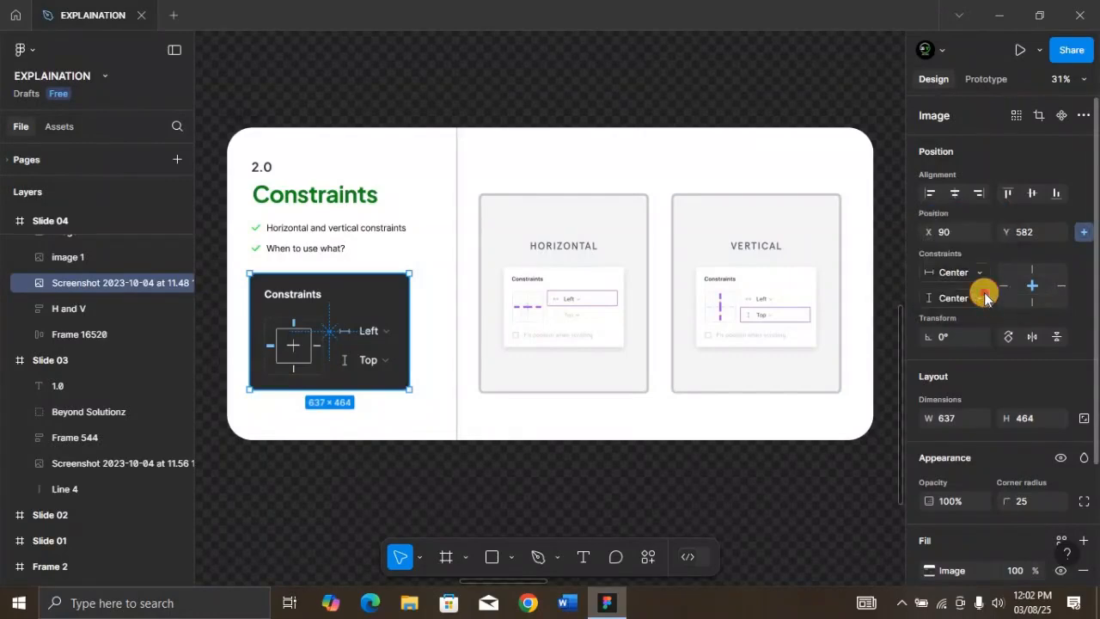
click(985, 298)
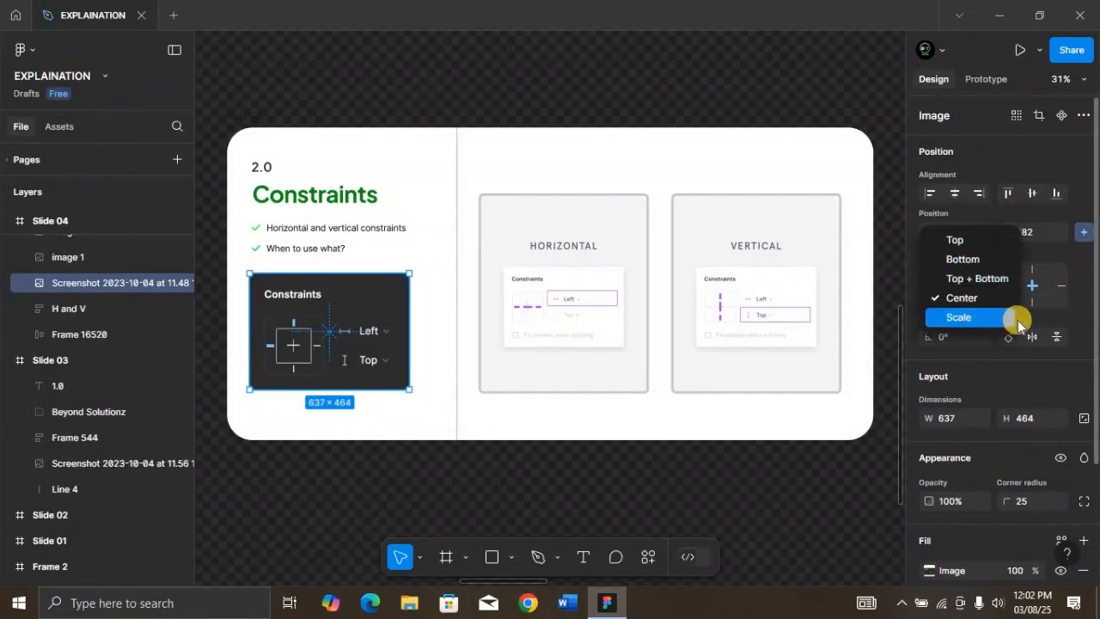
click(1032, 318)
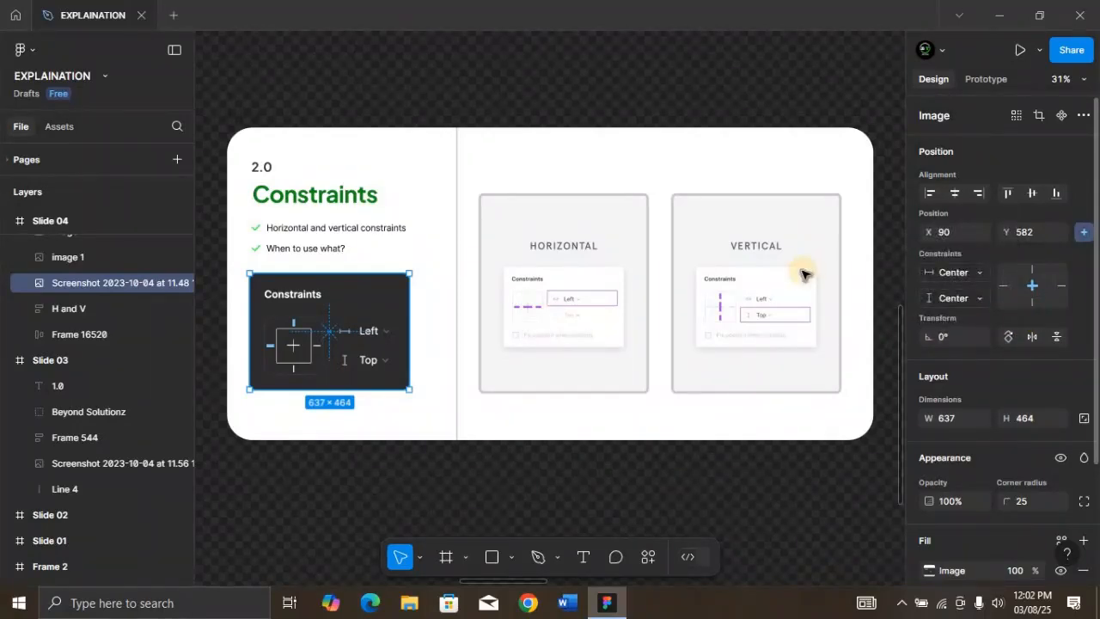
Draw a portrait frame about 666 × 1142 in the empty canvas area below the Constraints slide
scroll(741, 268, down, 1)
scroll(741, 268, down, 2)
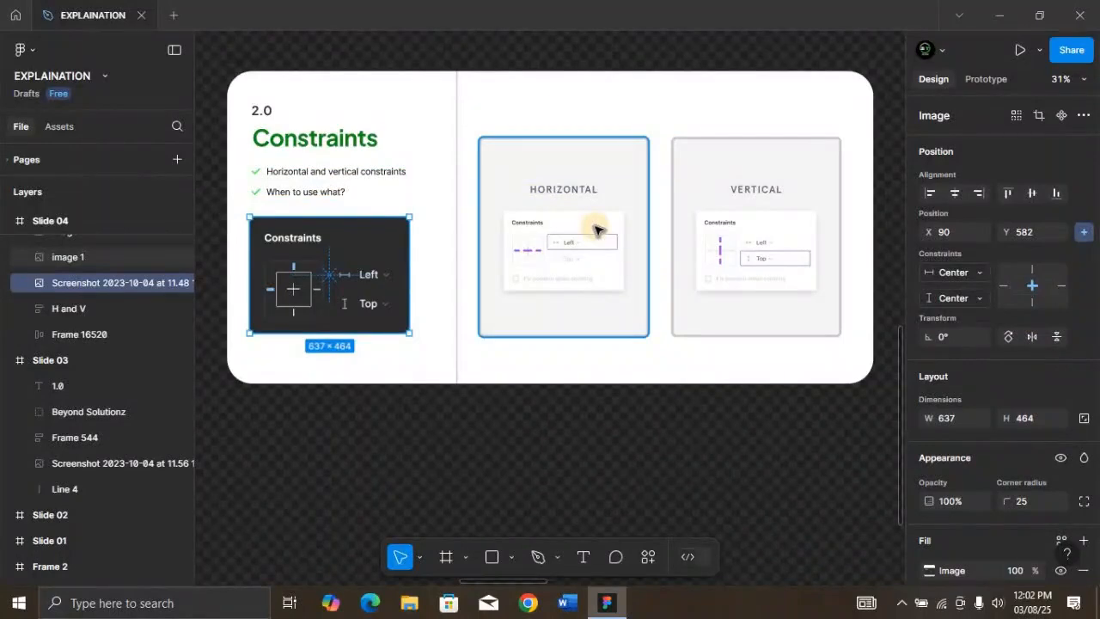
scroll(599, 230, down, 3)
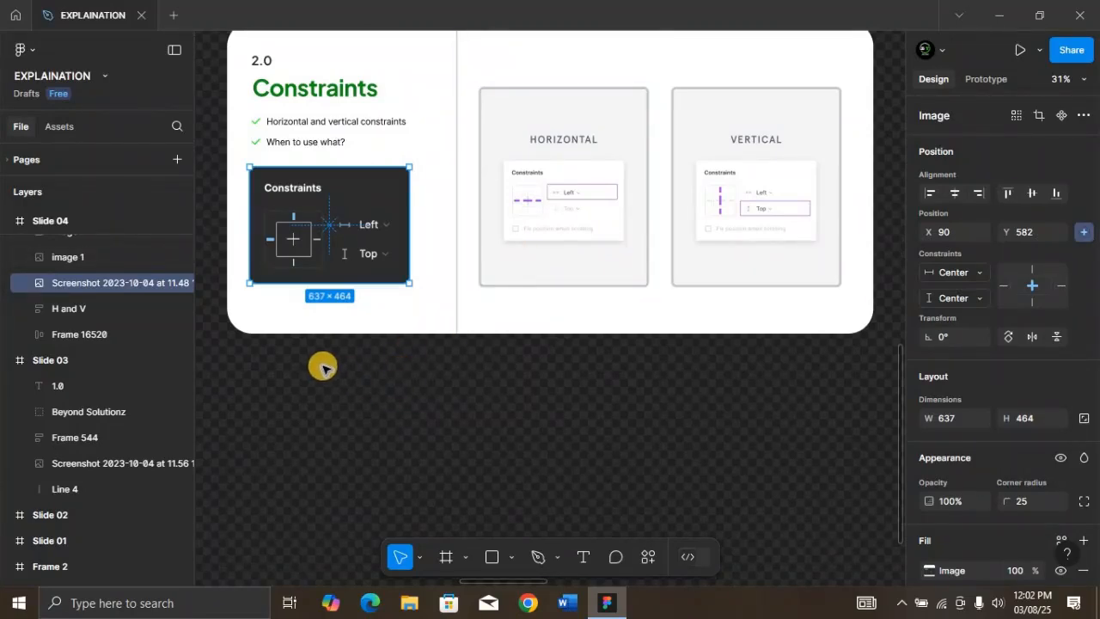
key(f)
drag(339, 373, 459, 555)
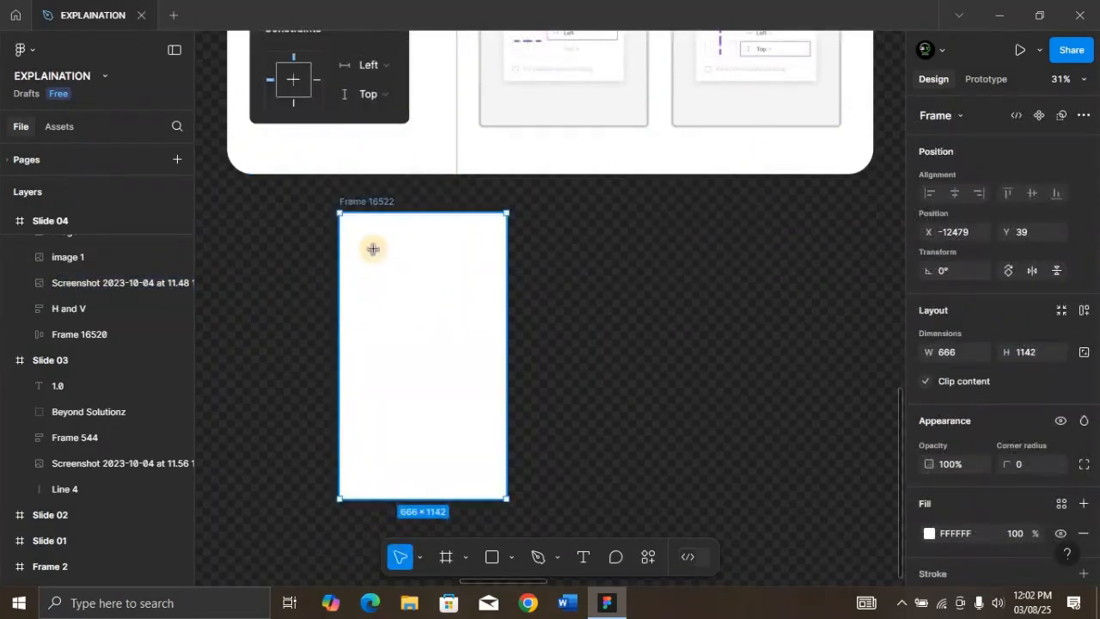
Draw a green (189559) rectangle about 530 × 112 near the frame's upper edge and a red (C00505) 200 × 200 circle in its lower-right corner
key(r)
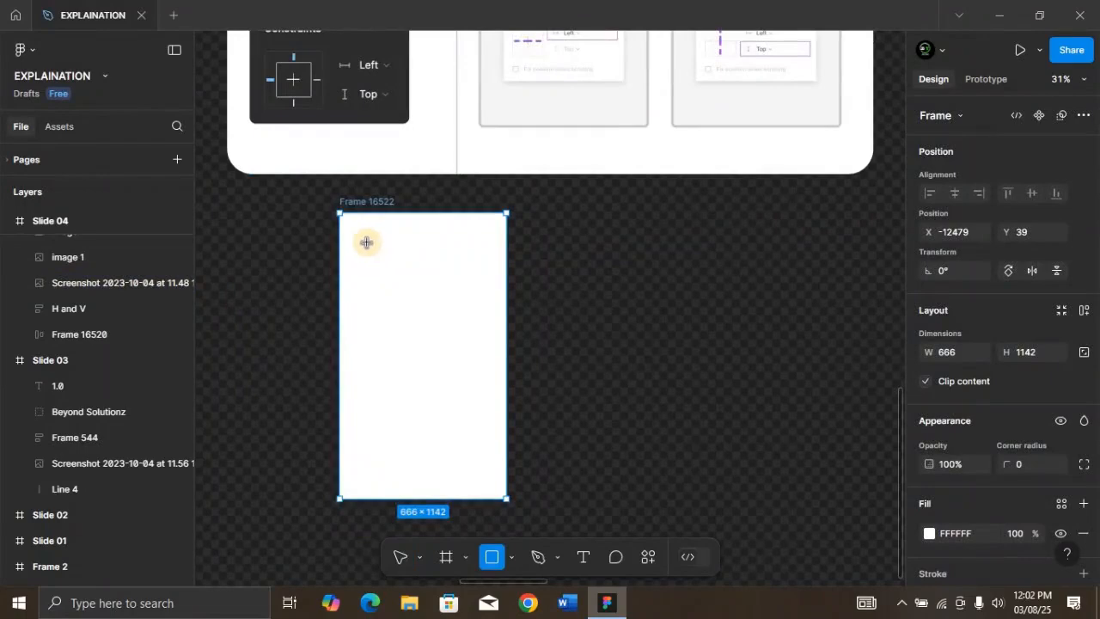
drag(355, 224, 488, 252)
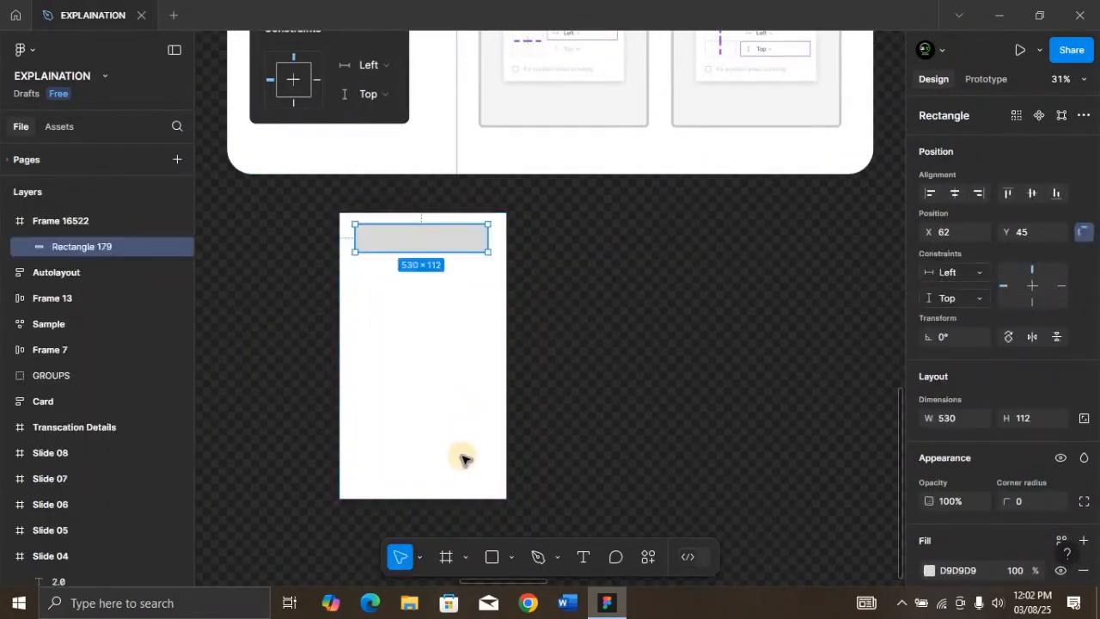
key(o)
drag(447, 438, 495, 487)
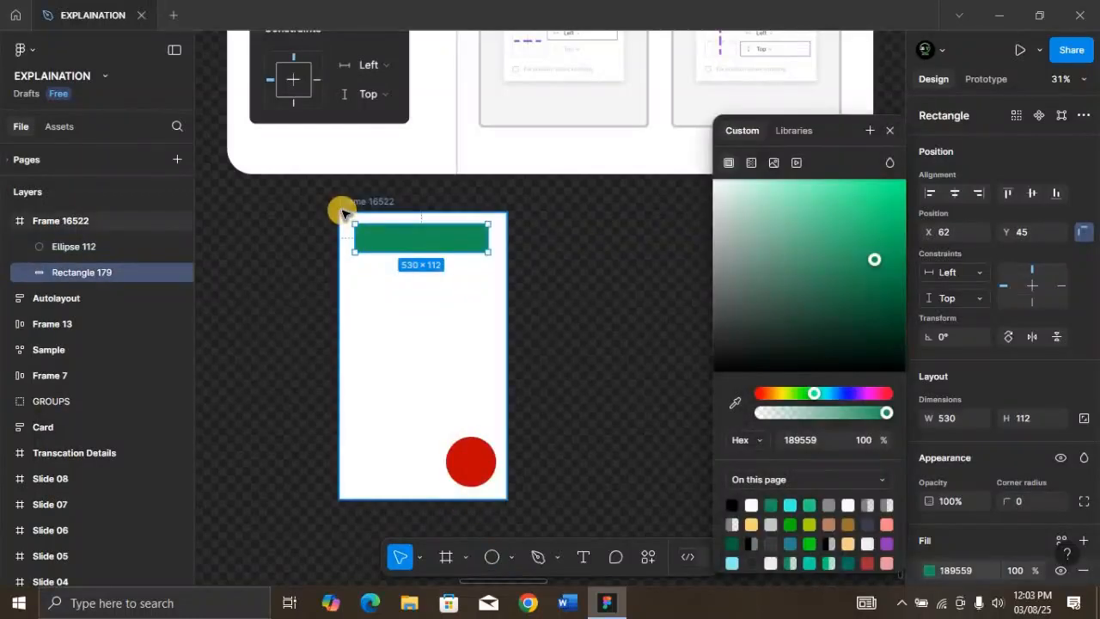
Turn the new frame into a component and rename it "explain"
click(345, 204)
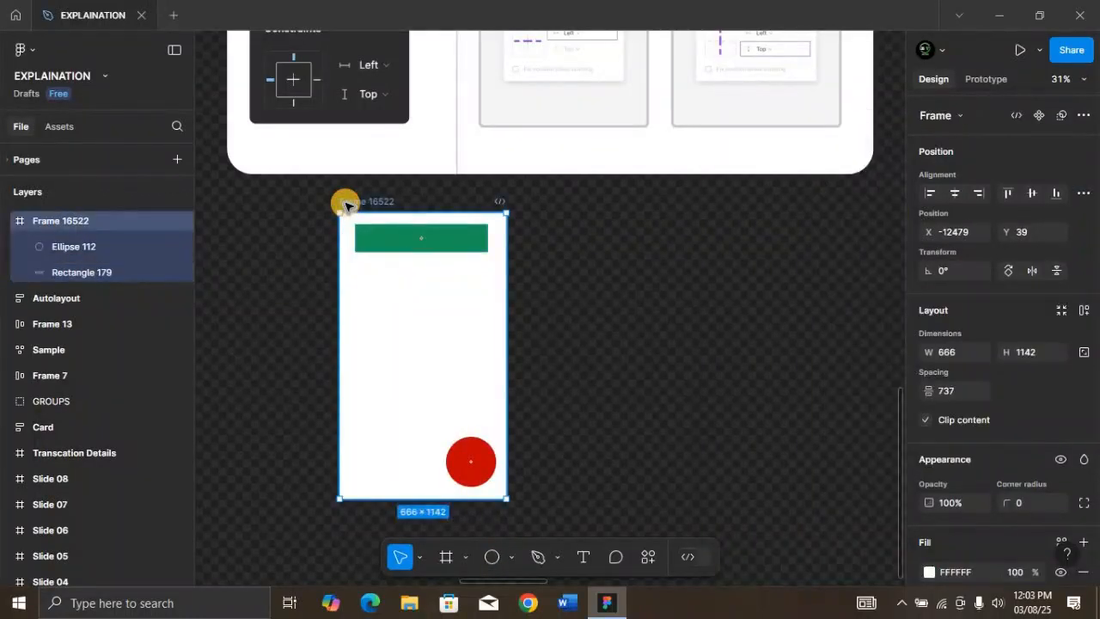
click(1039, 117)
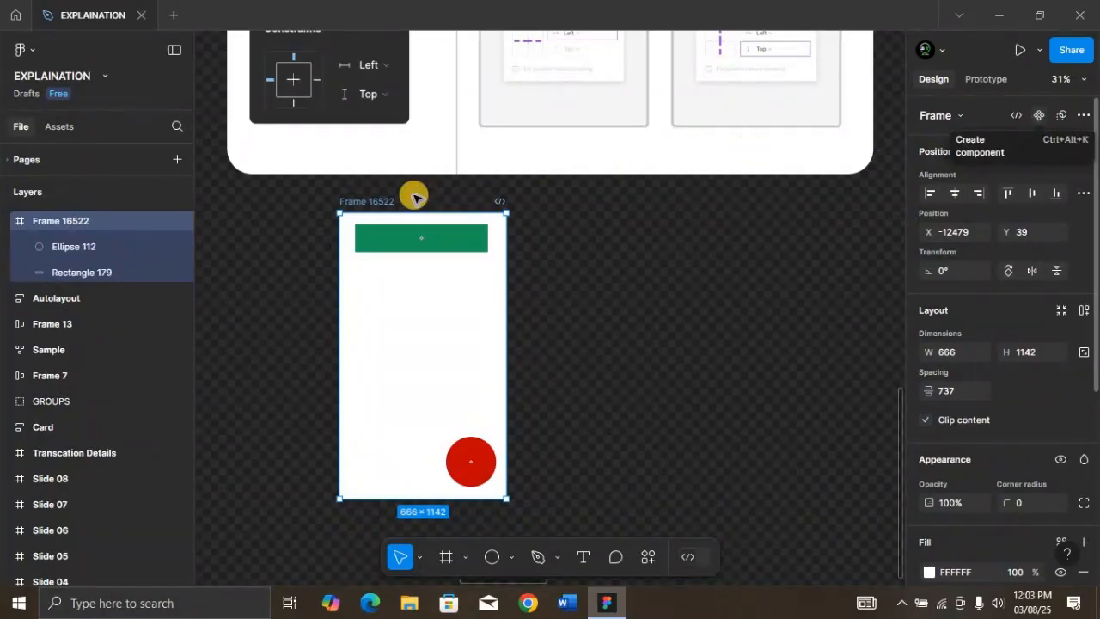
double_click(395, 202)
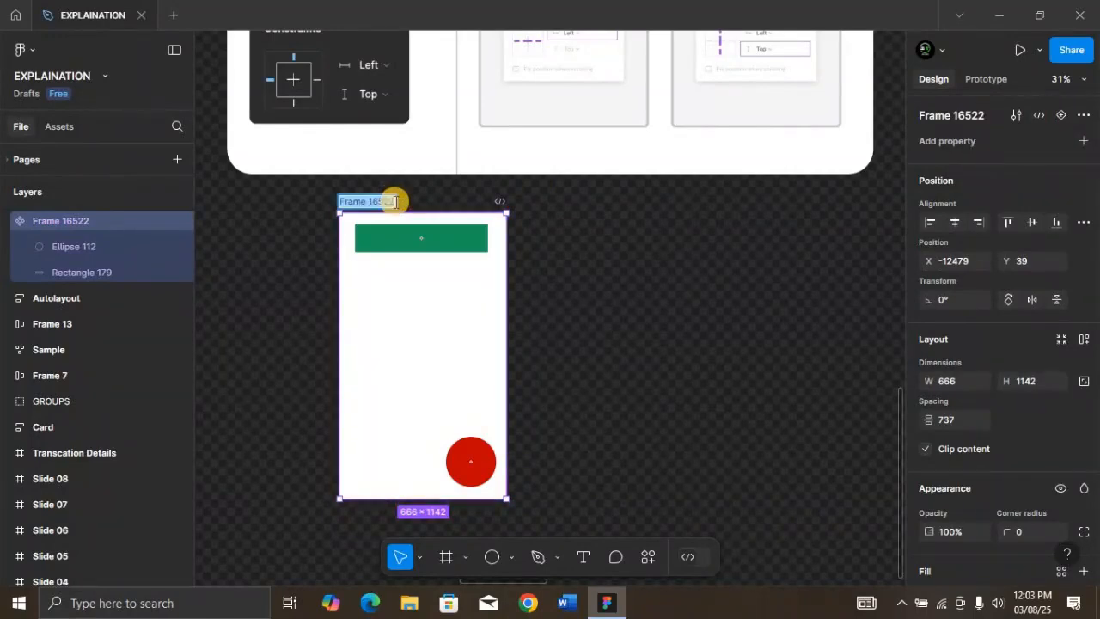
text(explain)
key(Return)
Place a copy of the explain component beside the original and stretch the copy wider and to about 1453 high
drag(470, 284, 670, 295)
scroll(596, 420, down, 2)
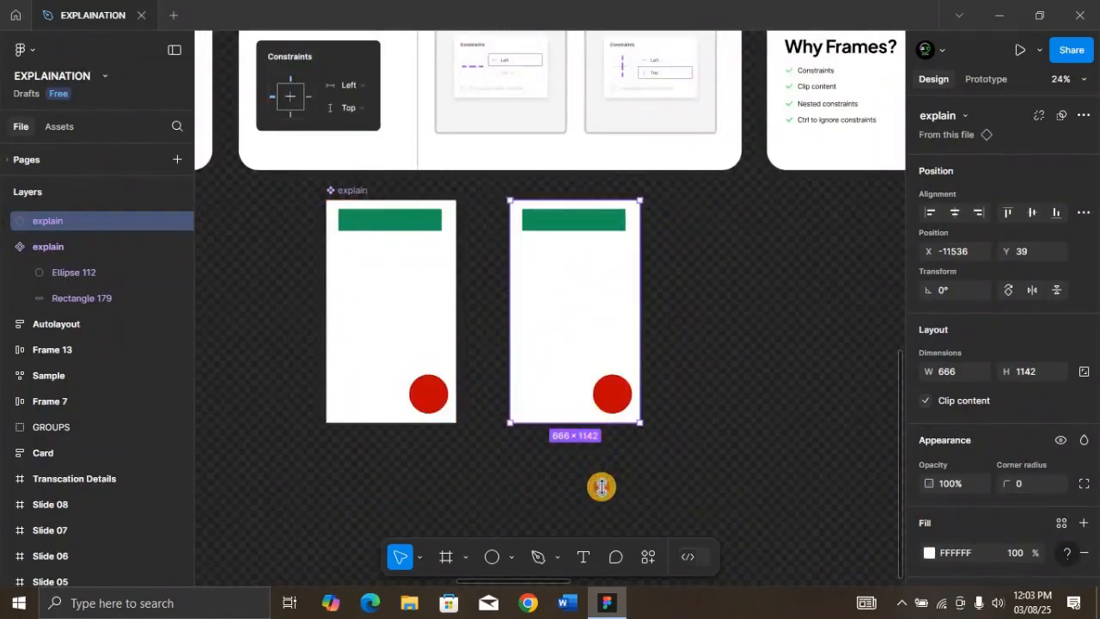
mouse_move(601, 487)
mouse_down()
mouse_move(582, 430)
mouse_move(593, 497)
mouse_move(597, 482)
mouse_up()
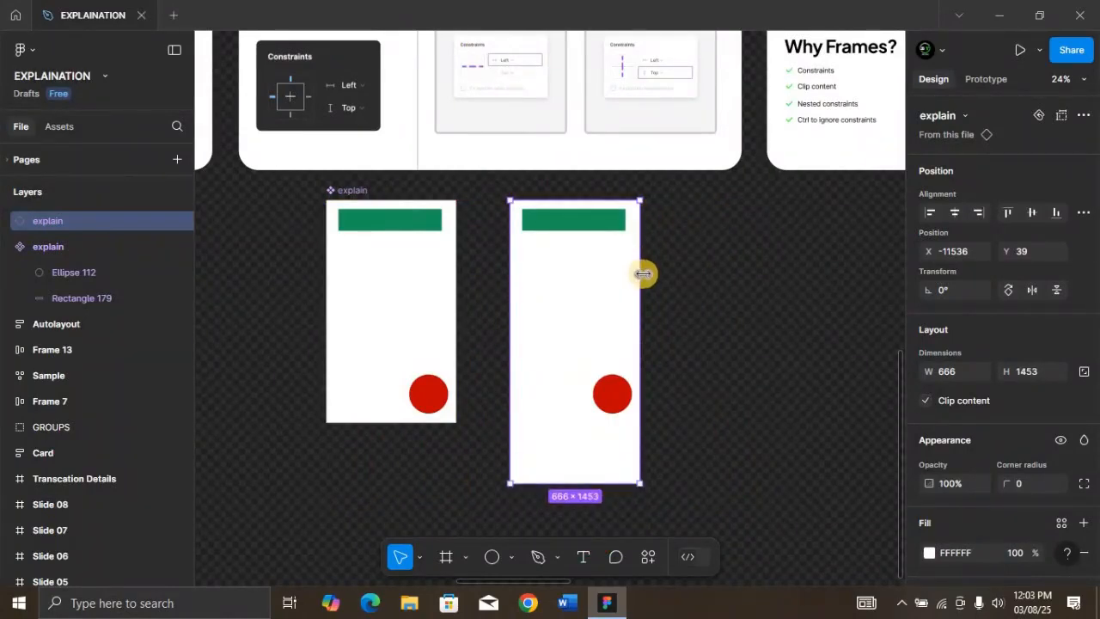
drag(642, 273, 688, 280)
Set the main component's green rectangle to a Left + Right horizontal constraint and test it by resizing the copy to about 883 wide
click(405, 227)
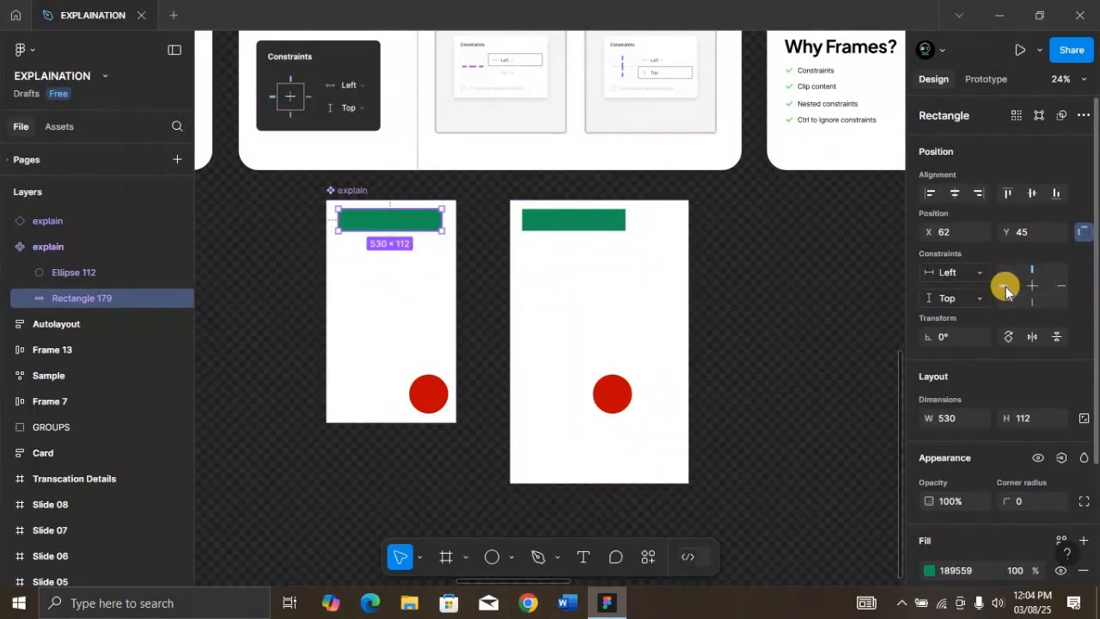
click(979, 273)
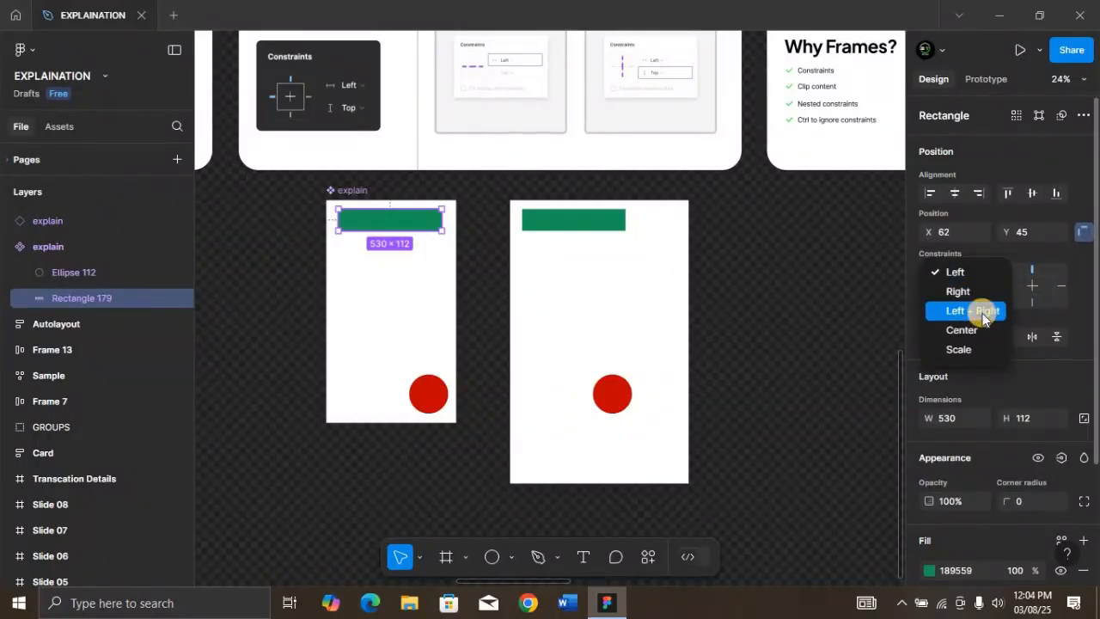
click(983, 312)
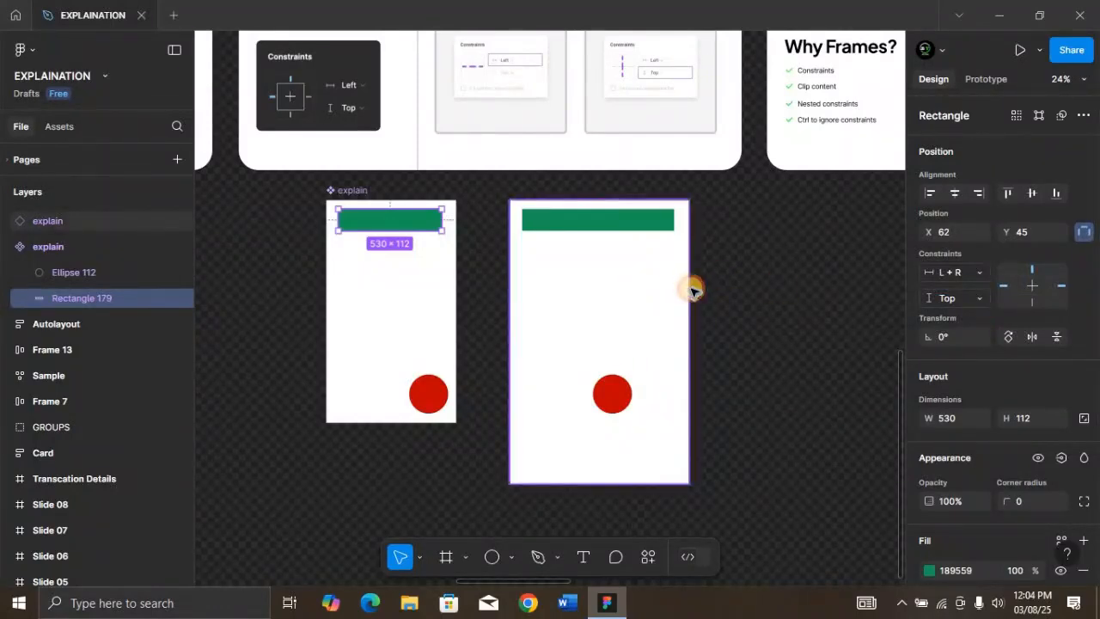
drag(693, 290, 691, 314)
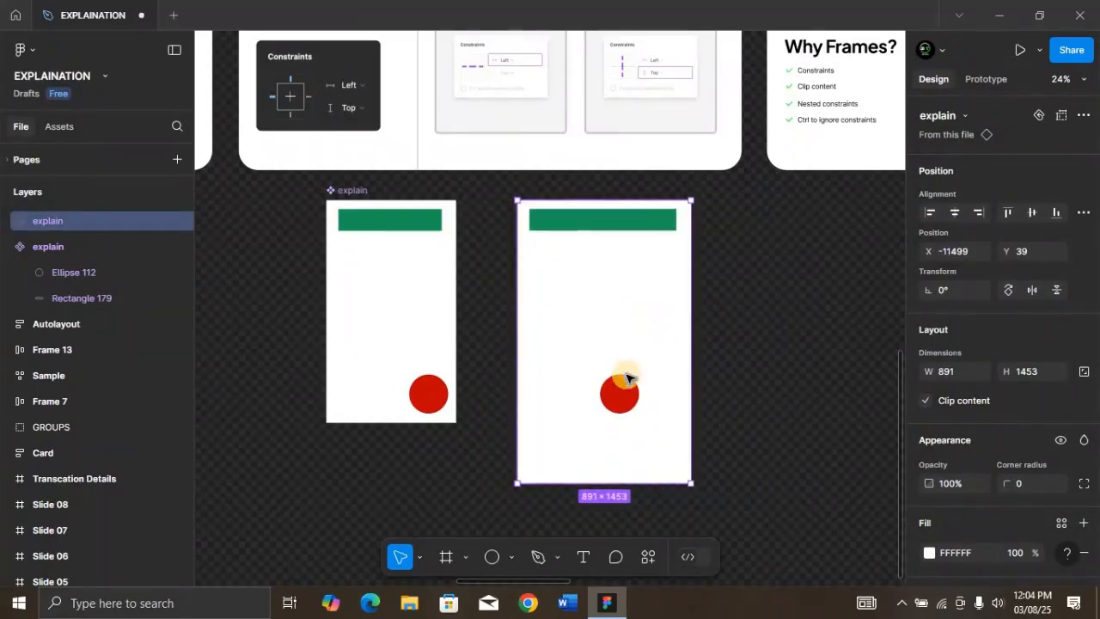
Set the main component's red circle constraints to Right and Bottom, and test them by narrowing the copy to about 540 wide
click(431, 395)
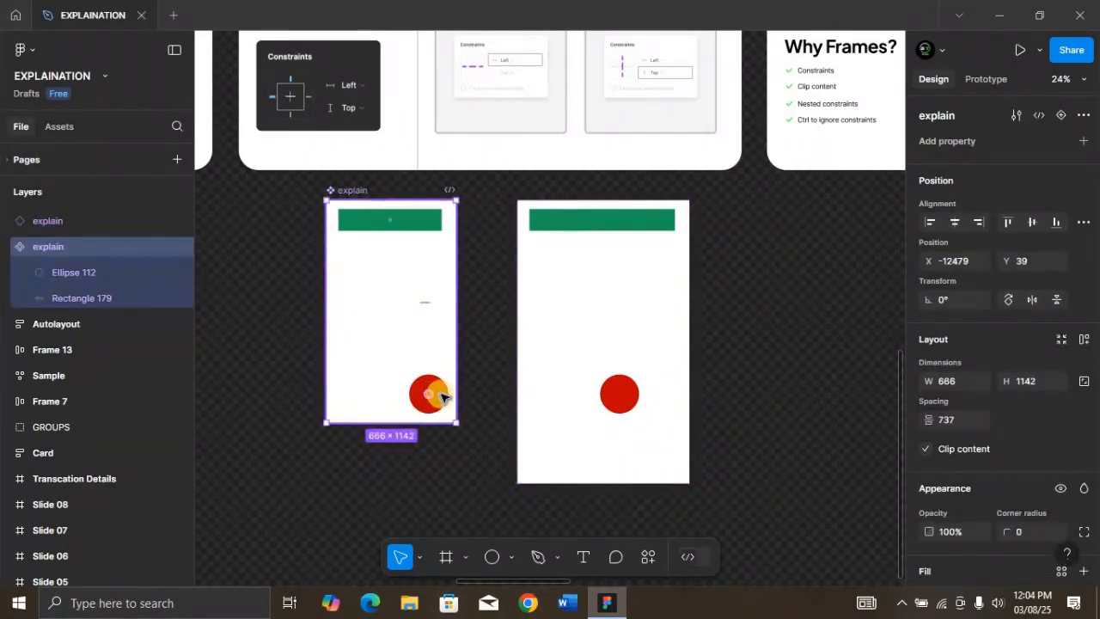
click(434, 393)
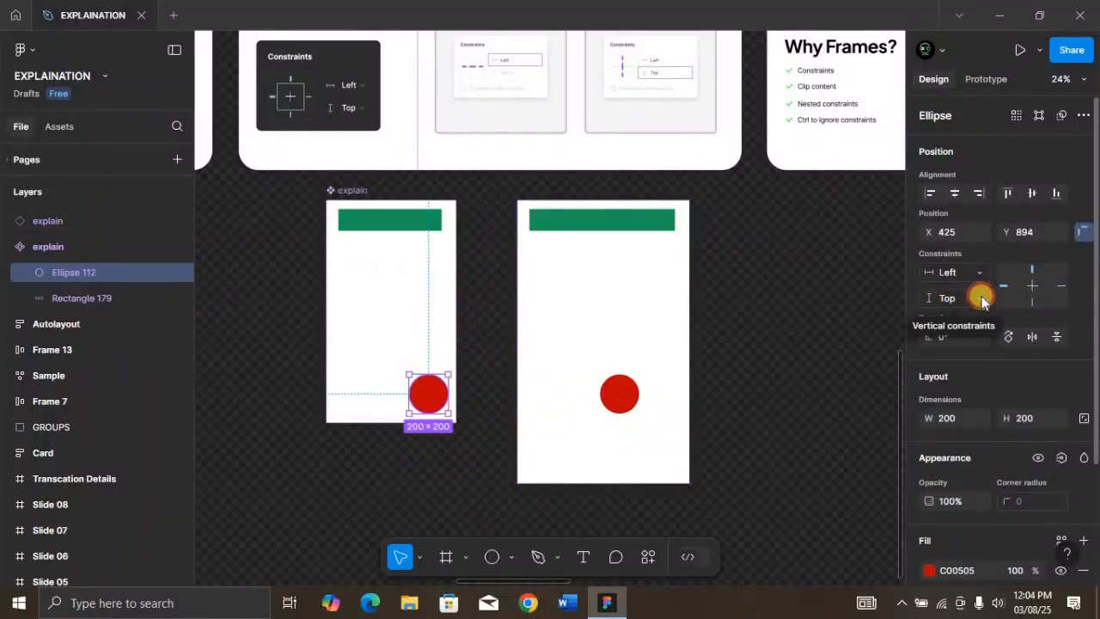
click(980, 296)
click(977, 334)
click(978, 297)
click(979, 280)
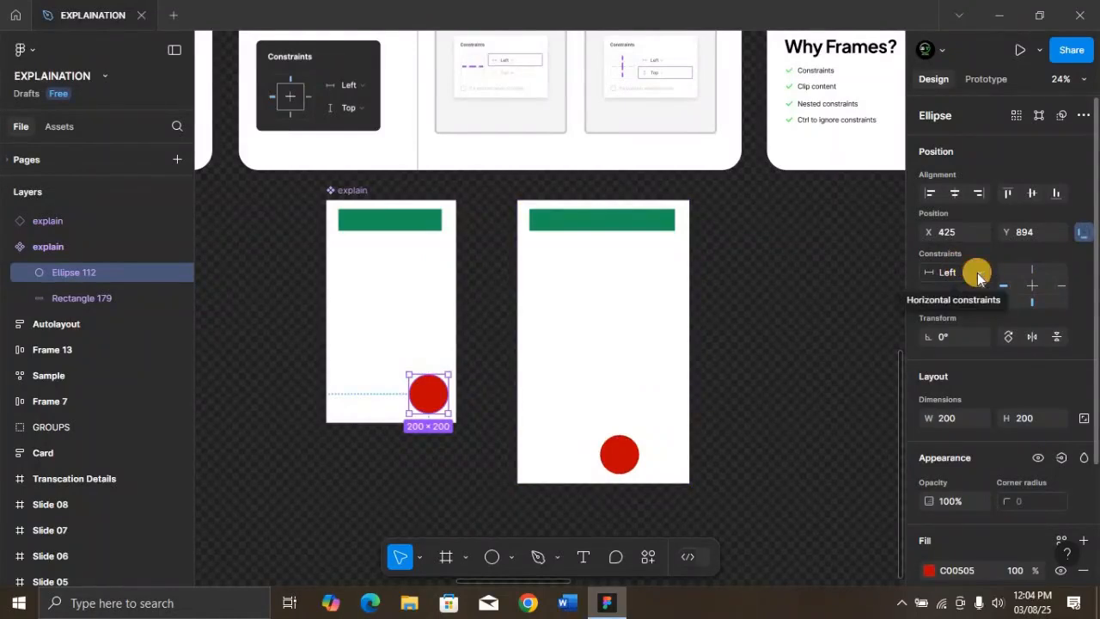
click(977, 272)
click(977, 290)
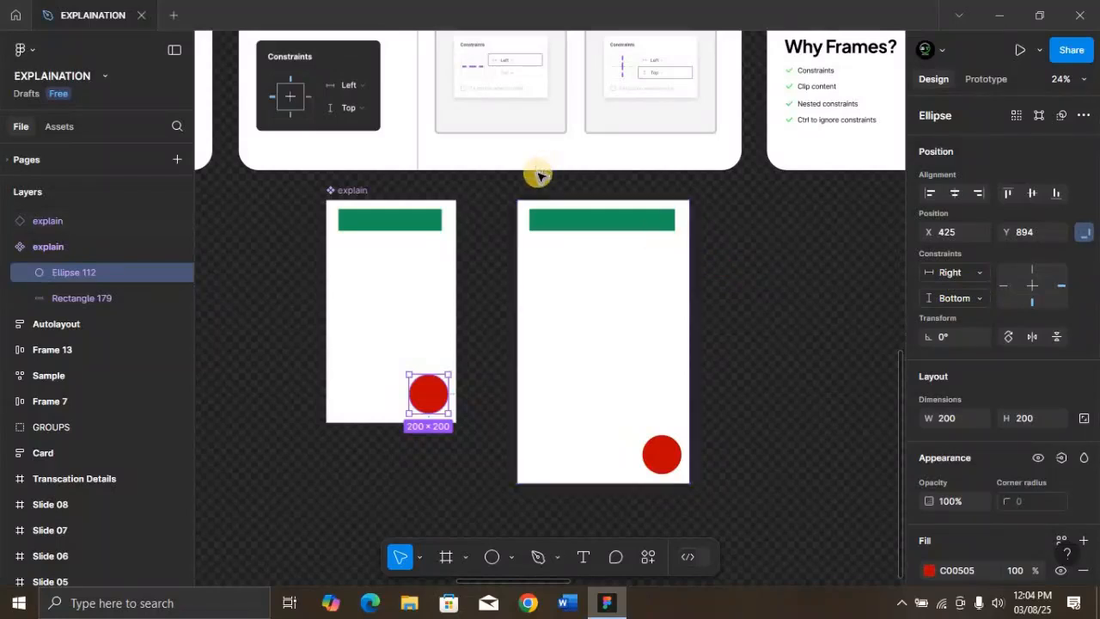
click(675, 295)
drag(674, 295, 635, 291)
Center the green rectangle horizontally in the main component and set its horizontal constraint to Center
click(411, 228)
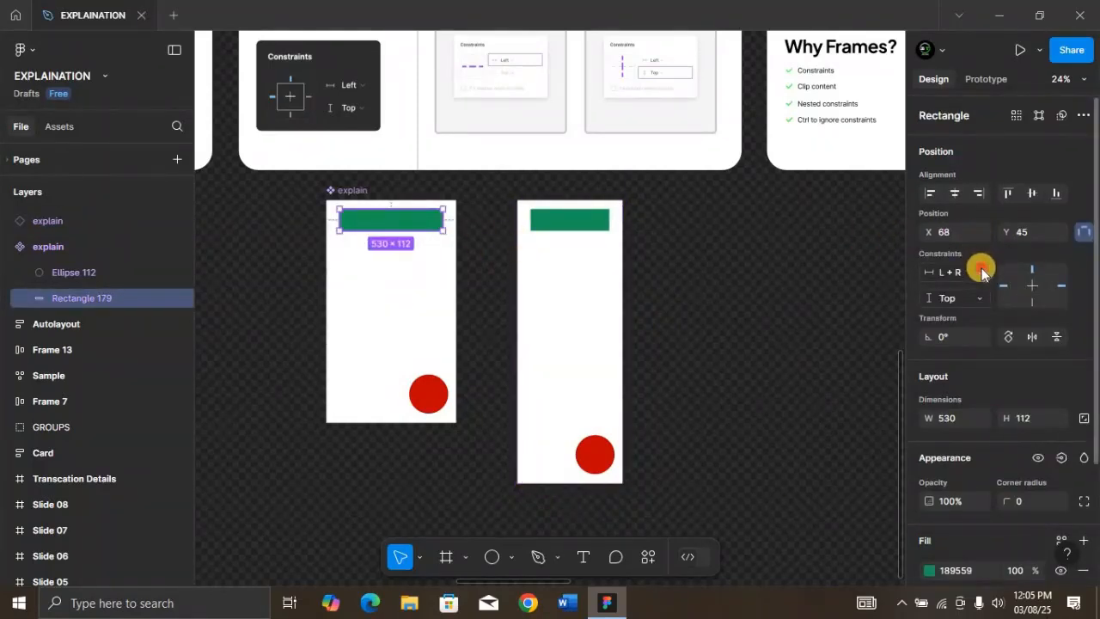
click(982, 272)
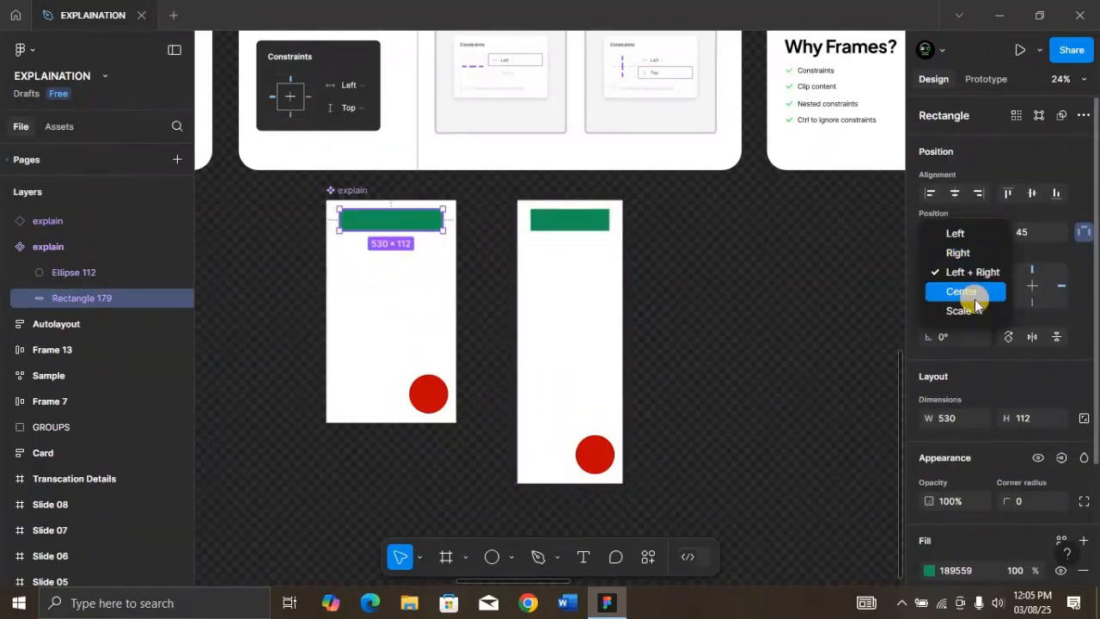
click(975, 295)
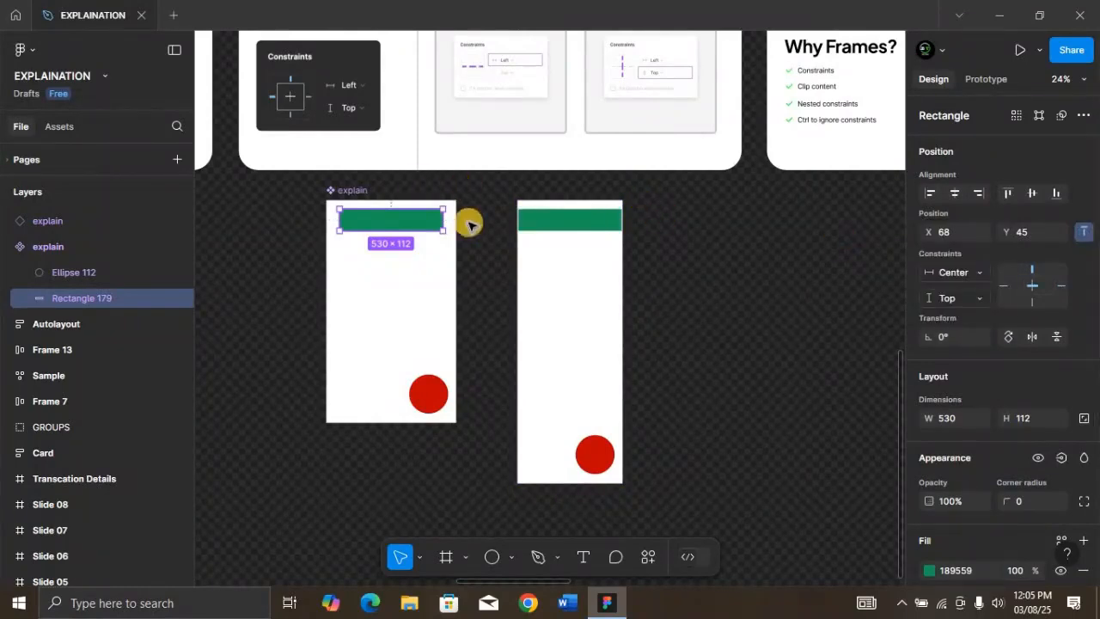
Move the copy farther from the main component and widen it to about 1494 to test the centered rectangle
click(344, 192)
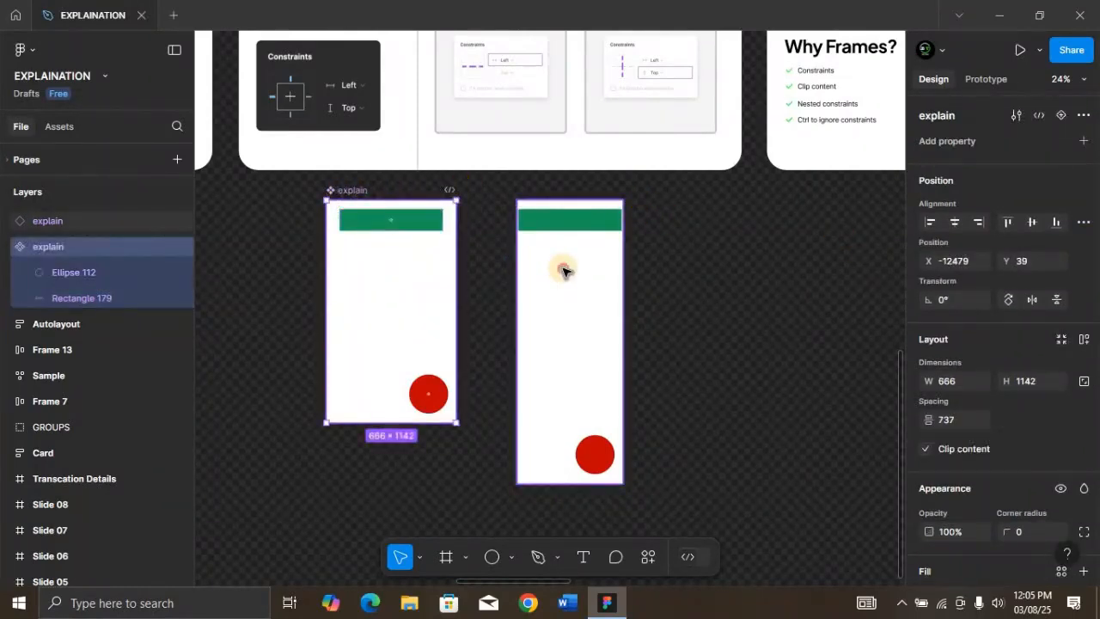
mouse_move(614, 278)
mouse_down()
mouse_move(596, 271)
mouse_move(627, 295)
mouse_move(599, 271)
mouse_up()
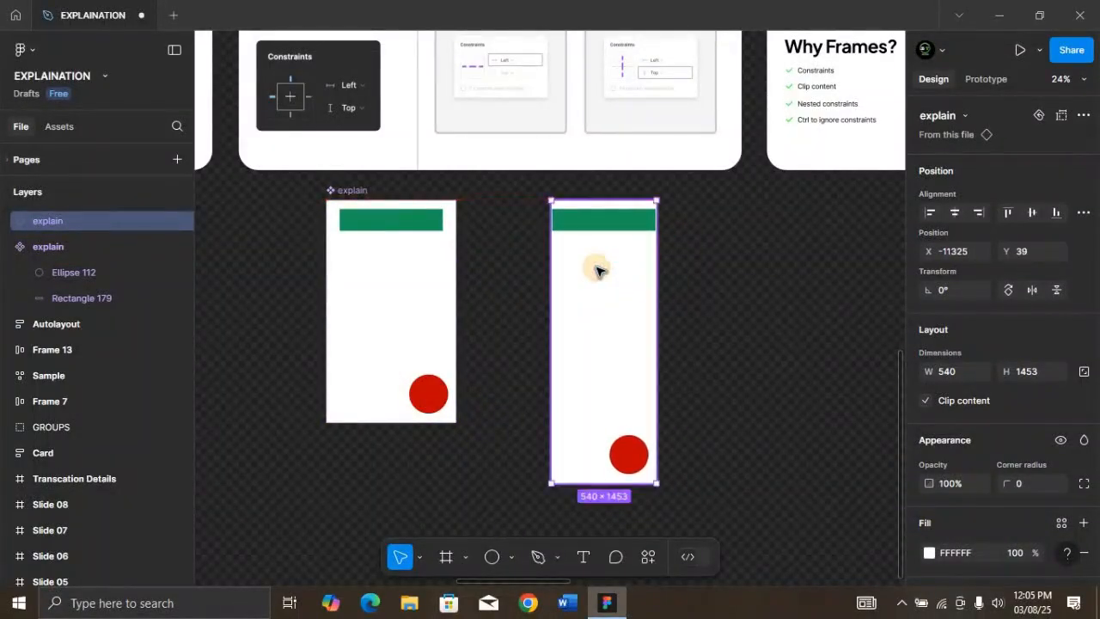
drag(657, 297, 835, 305)
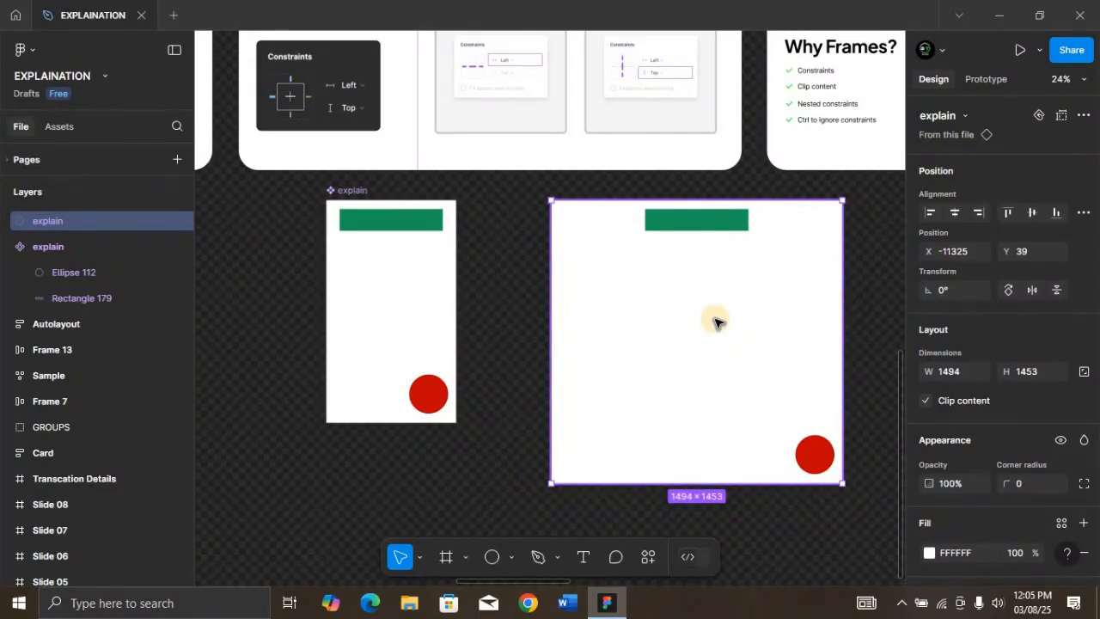
Return the green rectangle to Left + Right, narrow the copy to about 998 wide, and check the rectangle's margins in the main component
drag(714, 322, 746, 282)
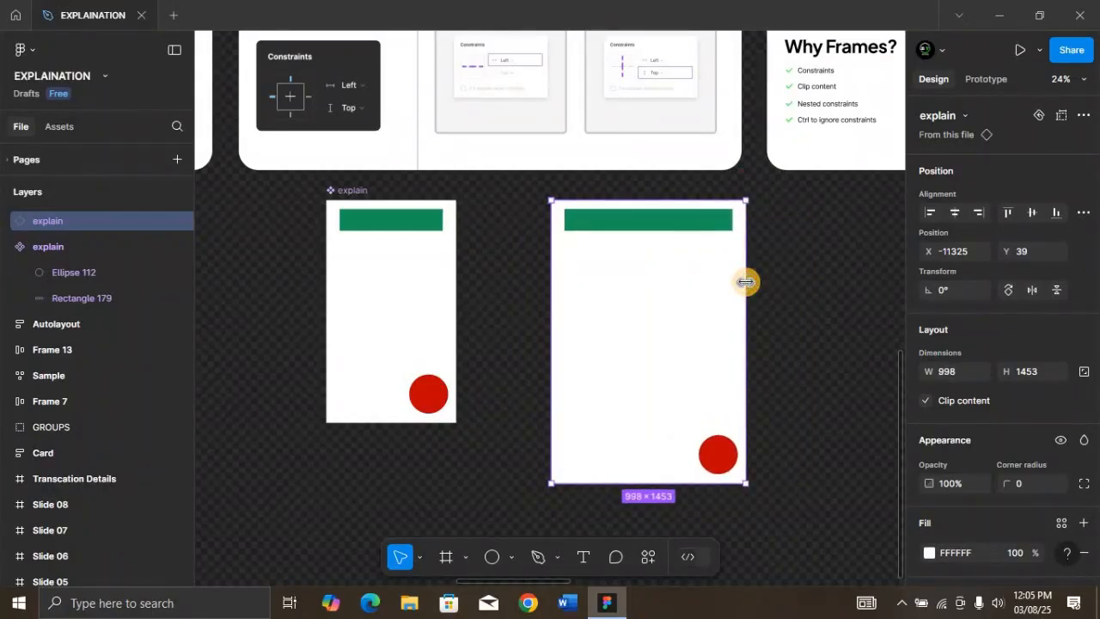
click(346, 221)
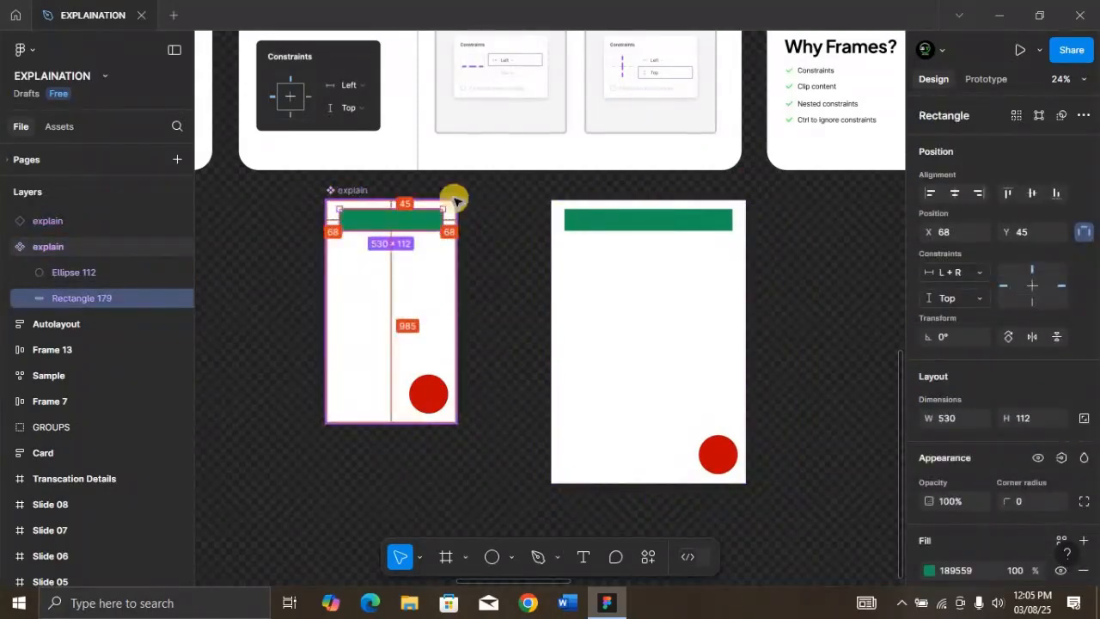
click(639, 230)
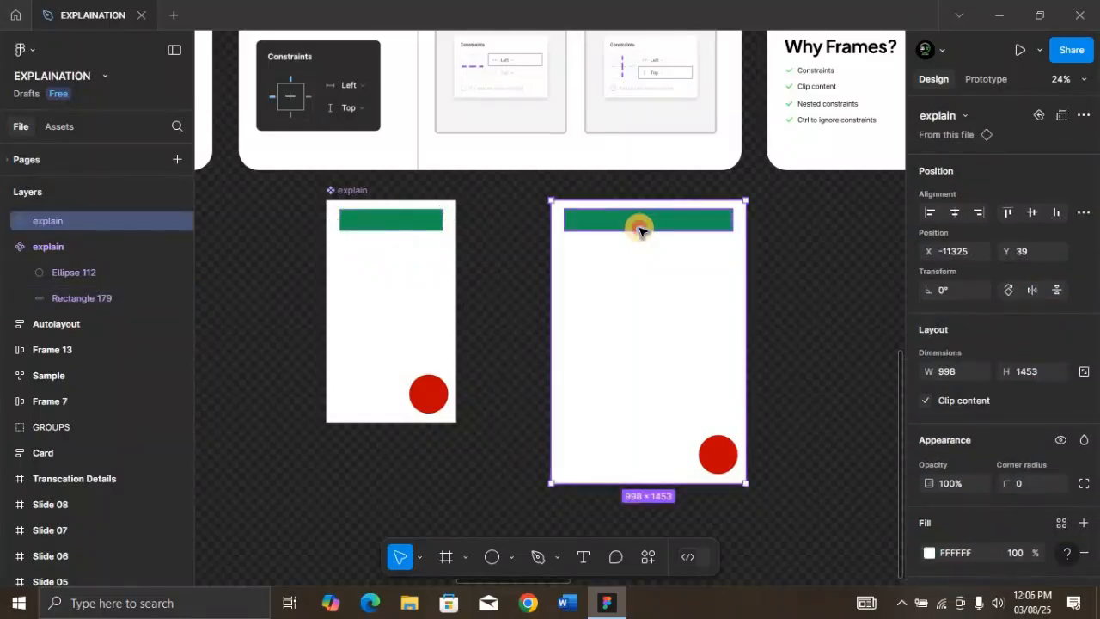
Check the green rectangle's margins in the copy, and set its horizontal constraint to Center in the main component
click(590, 223)
key(alt)
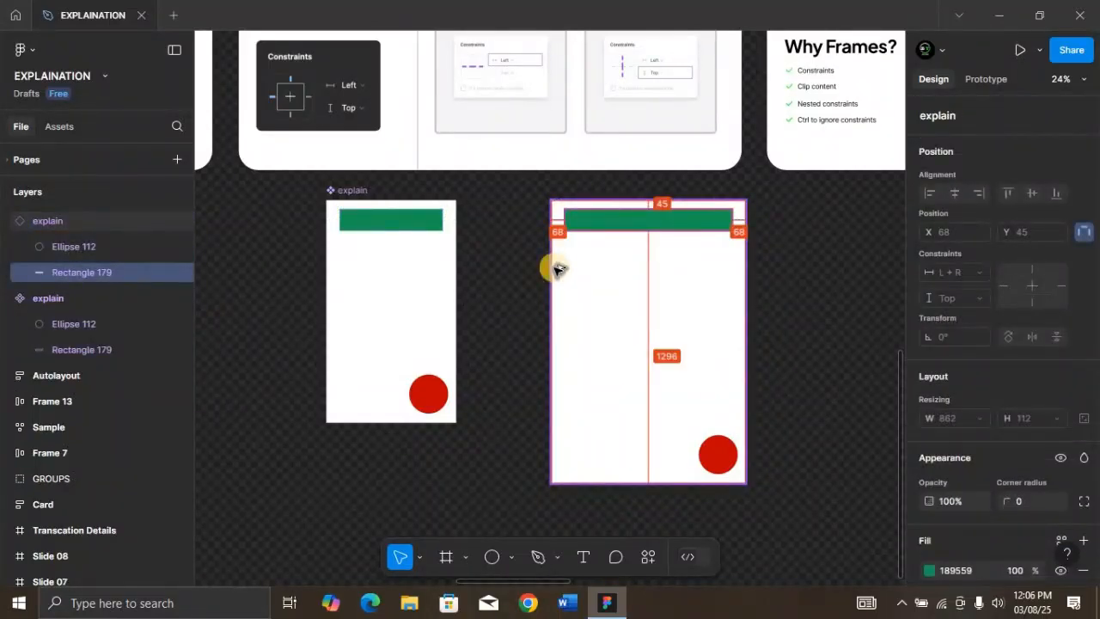
click(359, 195)
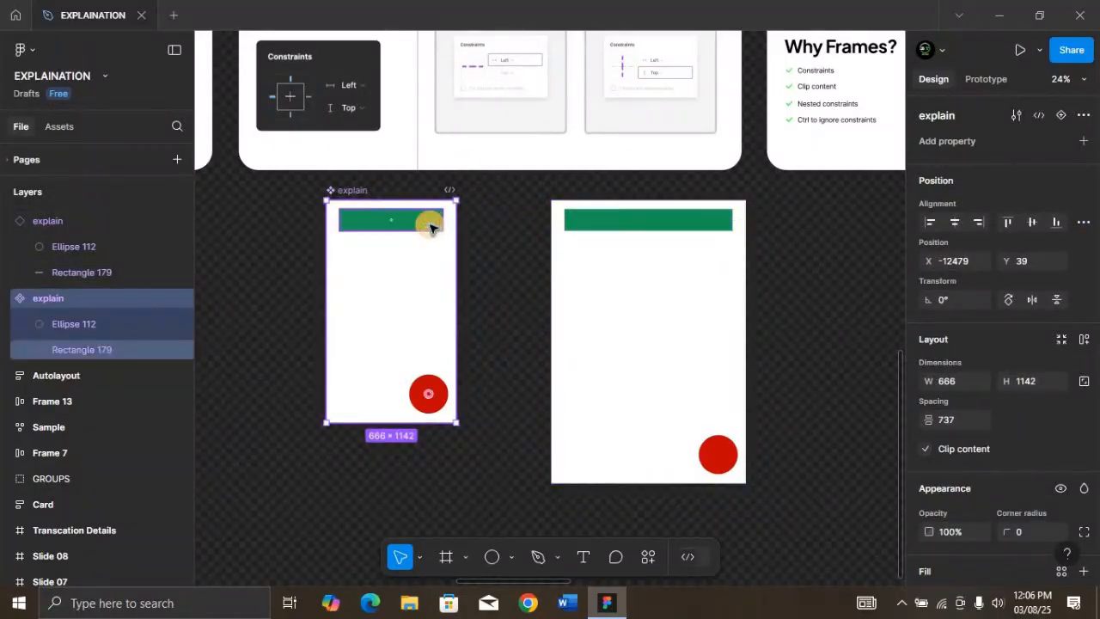
click(431, 225)
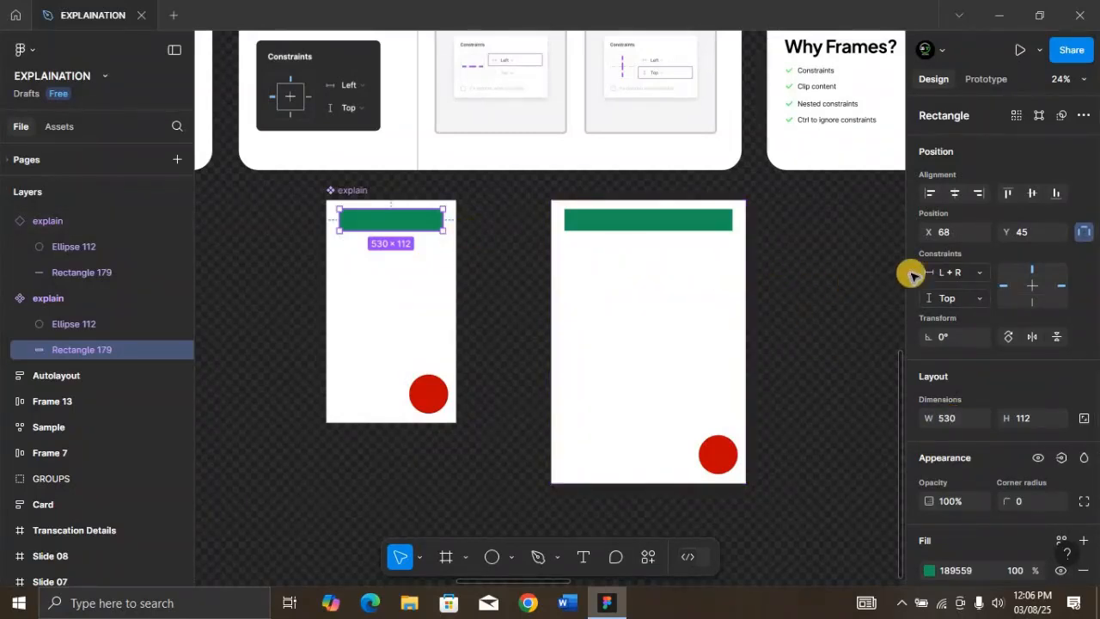
click(979, 273)
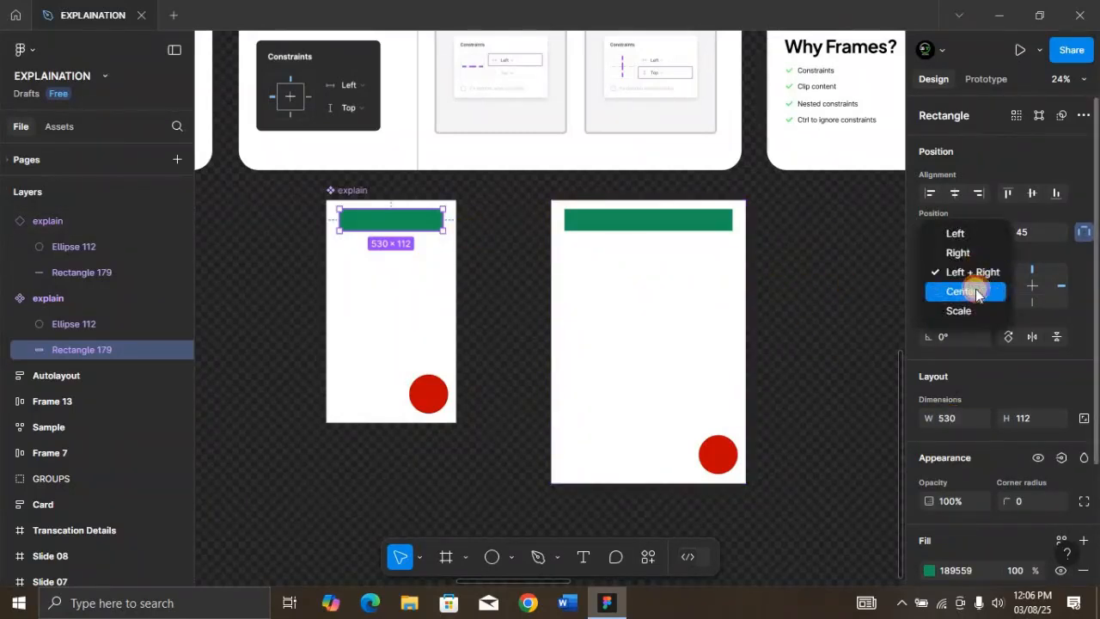
click(972, 289)
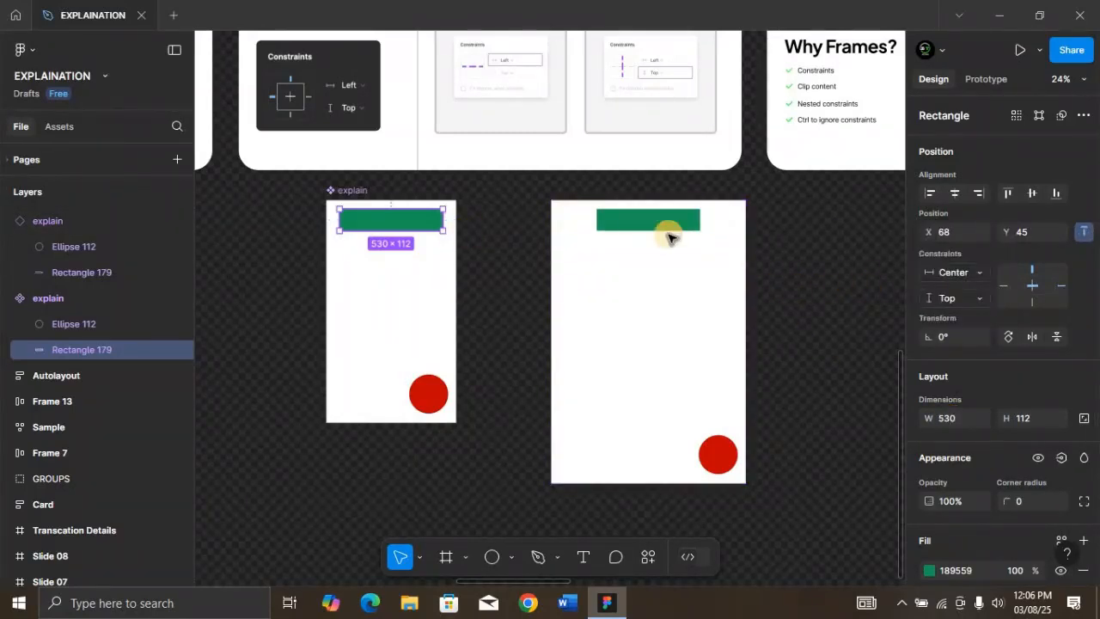
Narrow the copy to about 663 wide to test the centered green rectangle
click(700, 304)
drag(749, 325, 725, 381)
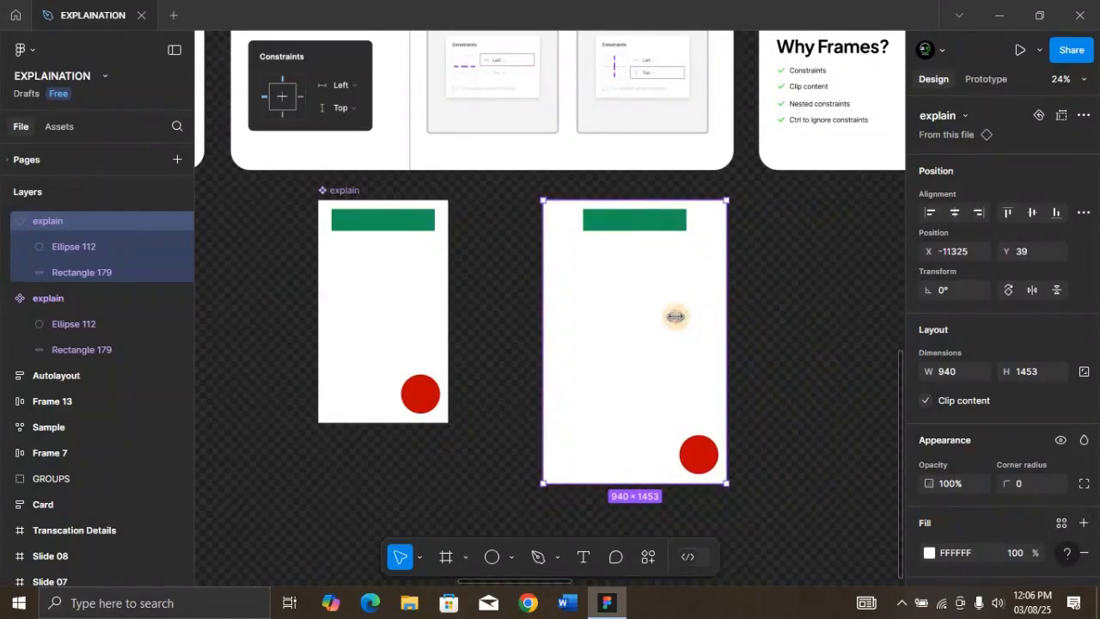
drag(676, 317, 673, 316)
Set the main component's green rectangle to the horizontal Scale constraint, and test it by resizing the copy to about 643 wide
click(425, 222)
click(981, 272)
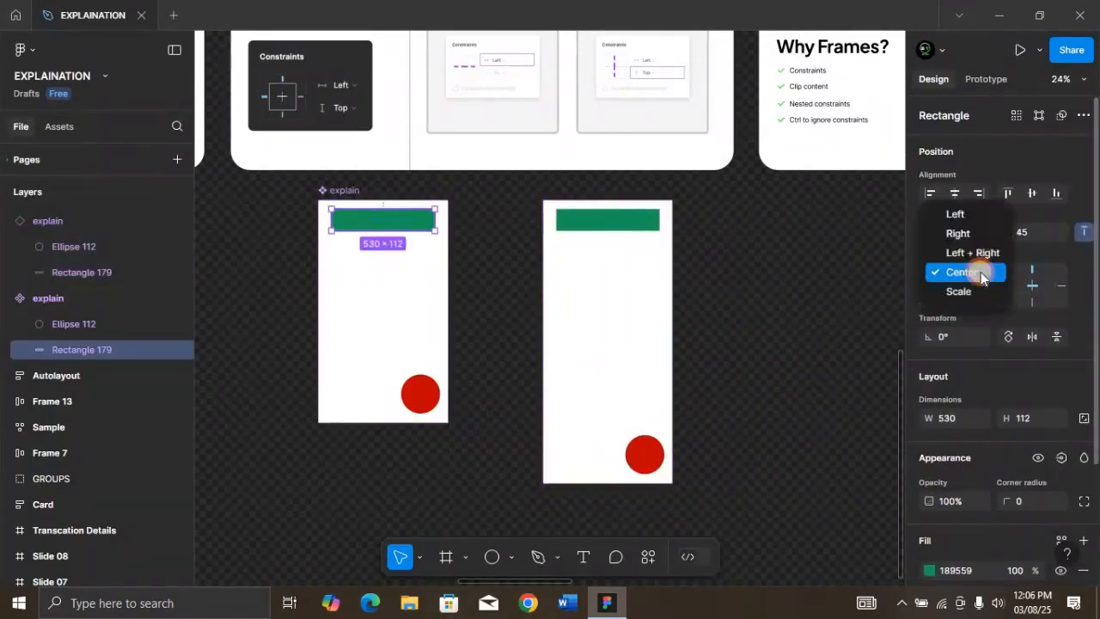
click(978, 291)
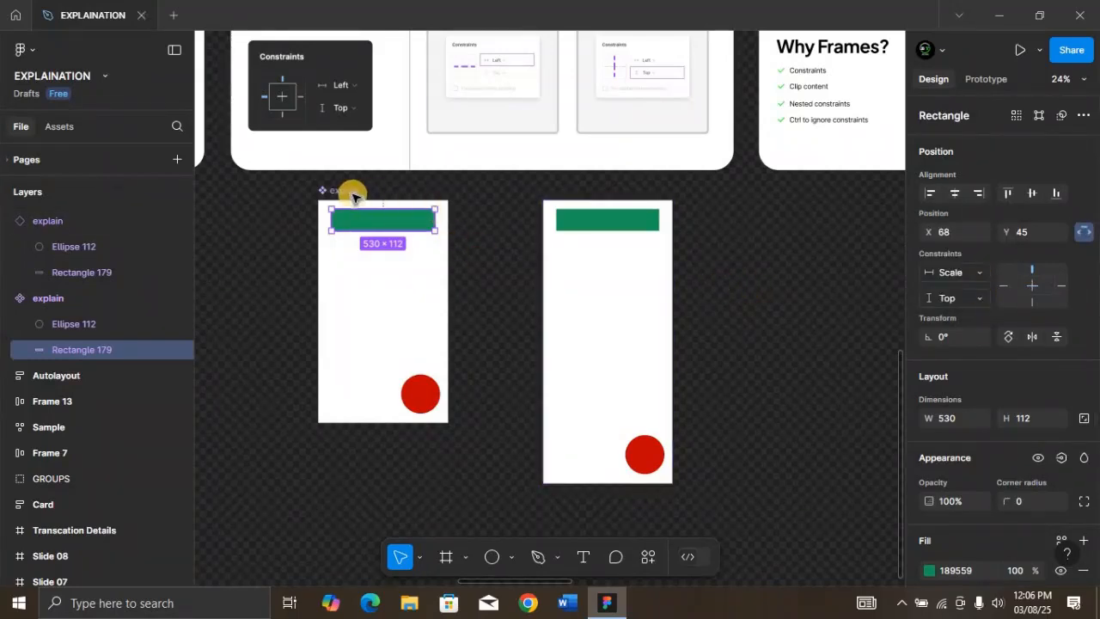
click(447, 221)
click(669, 317)
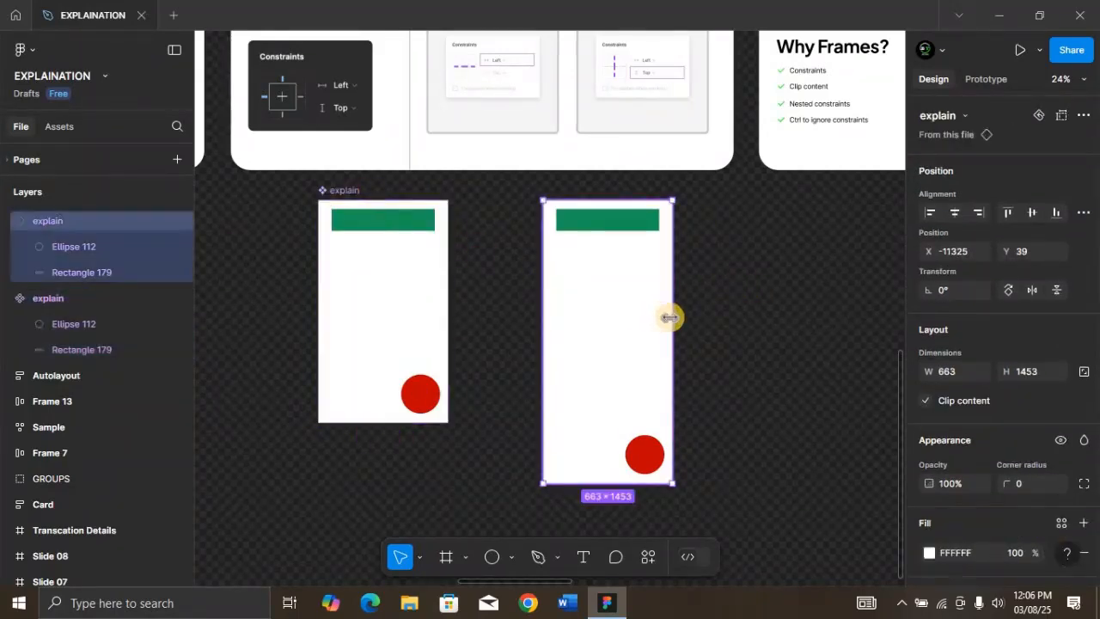
drag(669, 317, 668, 343)
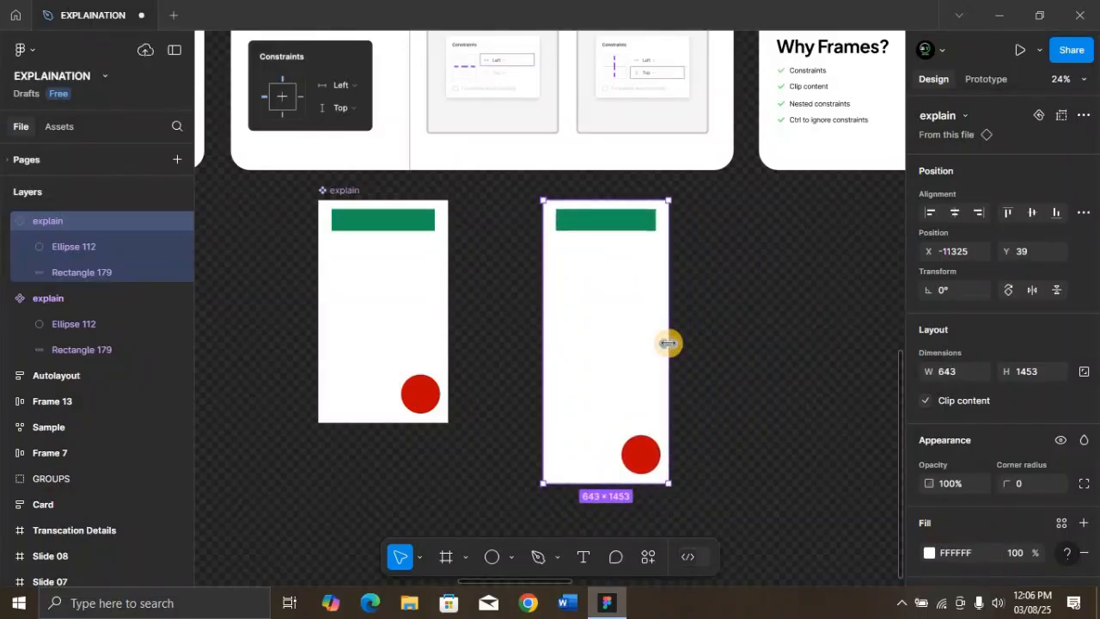
Draw a new frame of about 962 × 492 below the explain component
scroll(589, 277, down, 3)
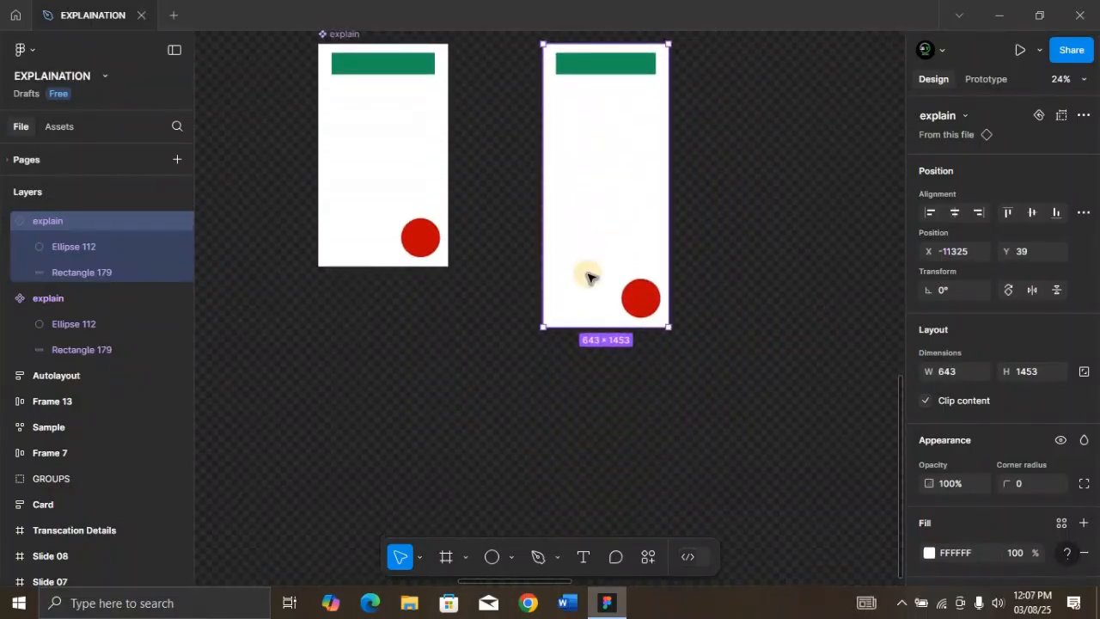
scroll(589, 277, up, 1)
scroll(589, 277, down, 1)
key(f)
drag(318, 348, 505, 444)
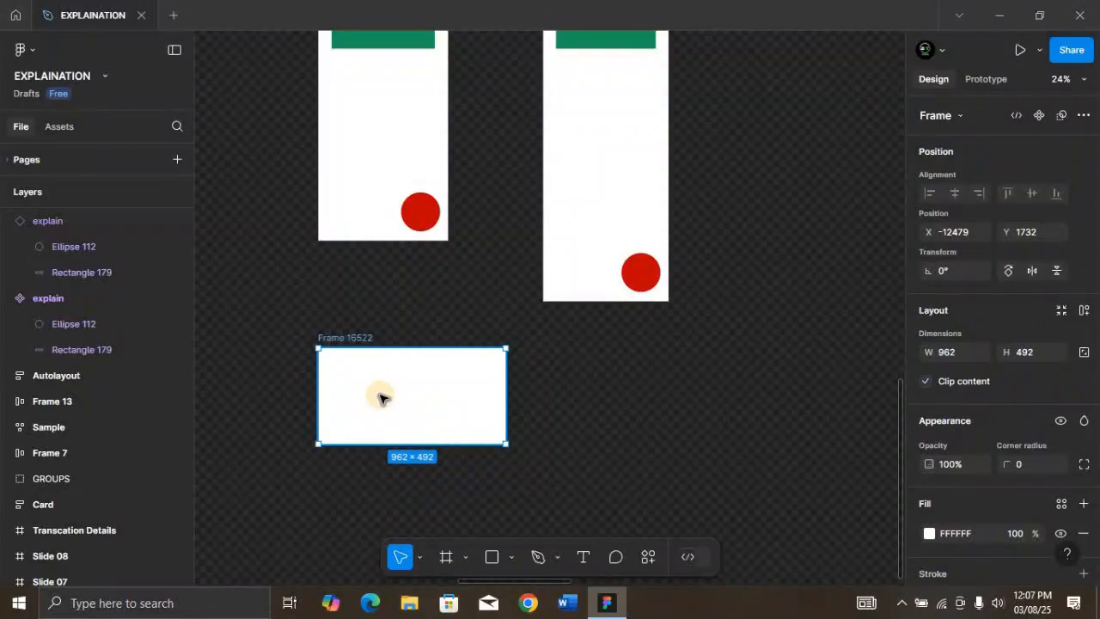
Draw a rectangle of about 798 × 223 inside the new frame and fill it with blue 193CC5
key(r)
mouse_move(333, 375)
mouse_down()
mouse_move(457, 384)
mouse_move(490, 419)
mouse_up()
scroll(988, 507, down, 3)
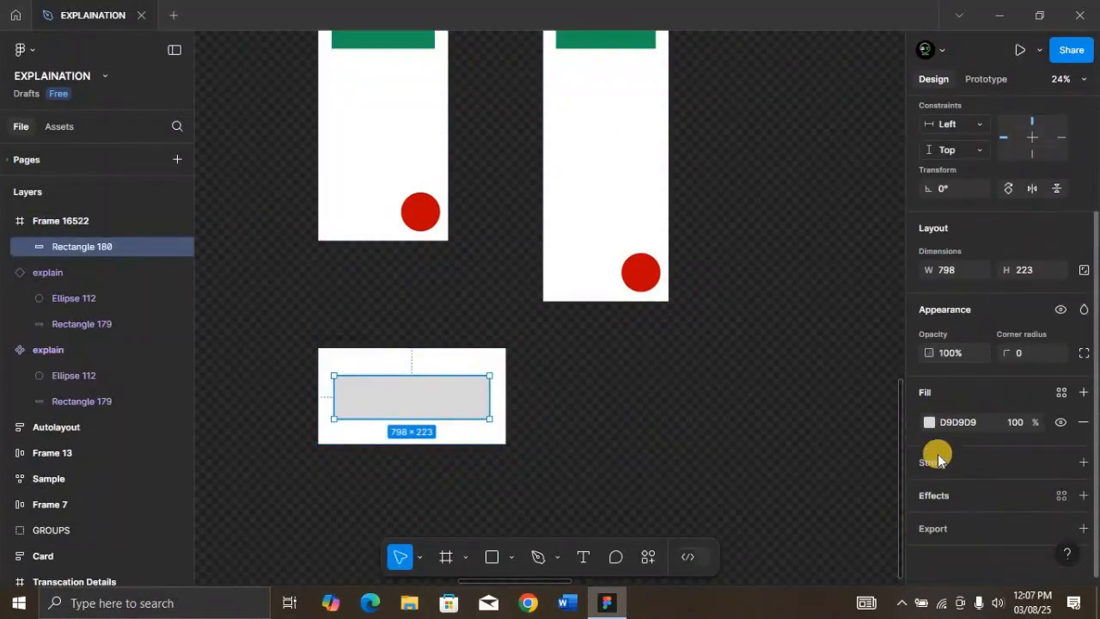
click(930, 422)
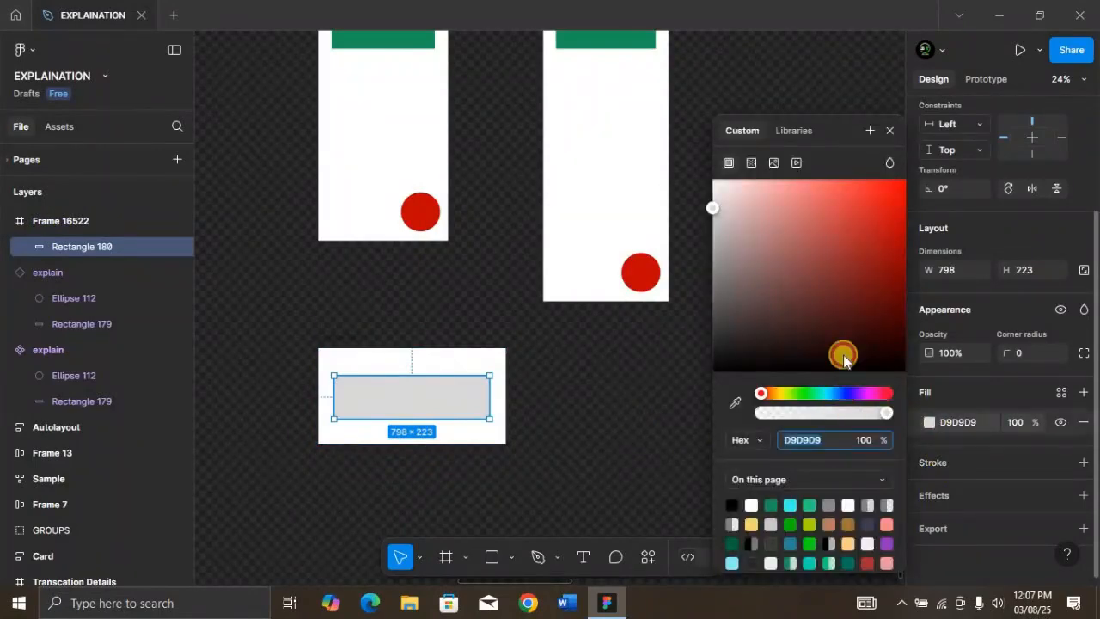
Turn the new frame into a component and stack three copies of it in a column beside it
click(341, 338)
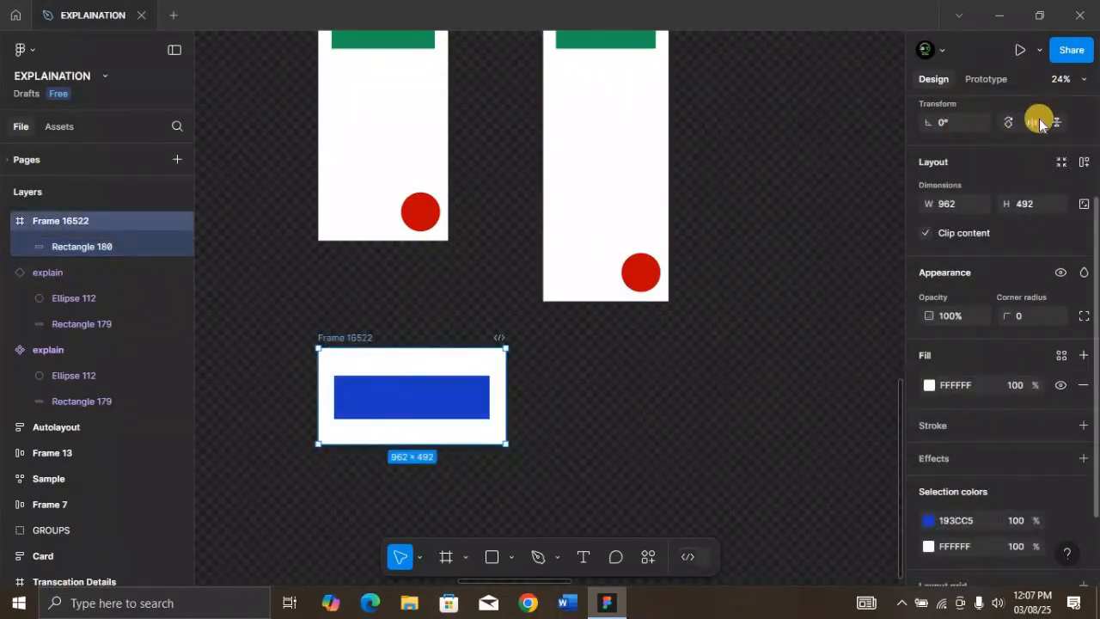
scroll(1040, 125, up, 3)
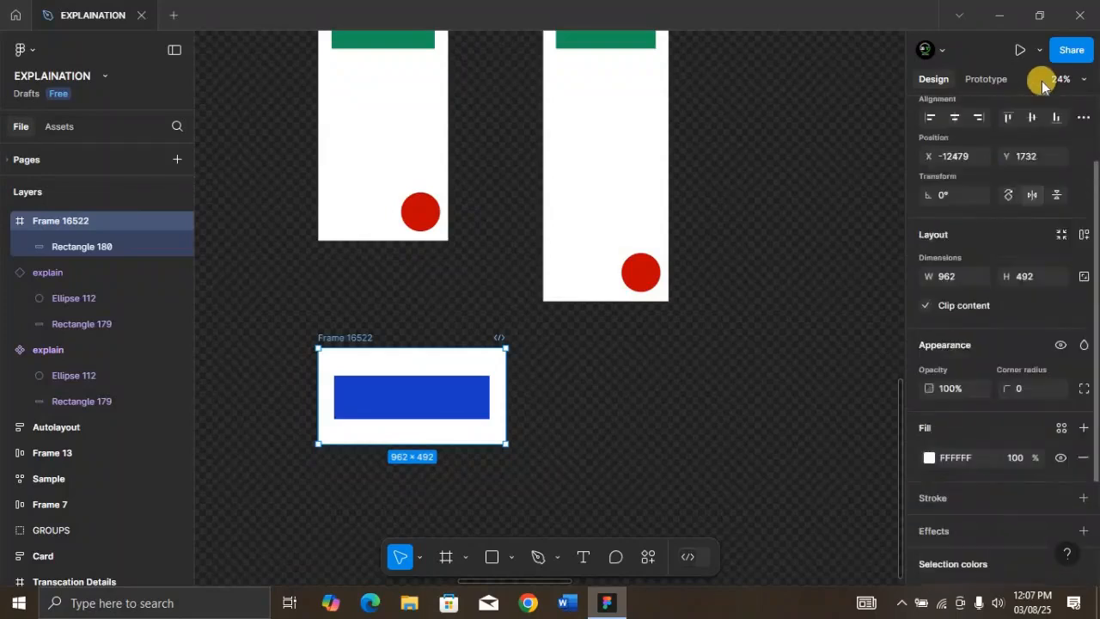
key(ctrl+alt+k)
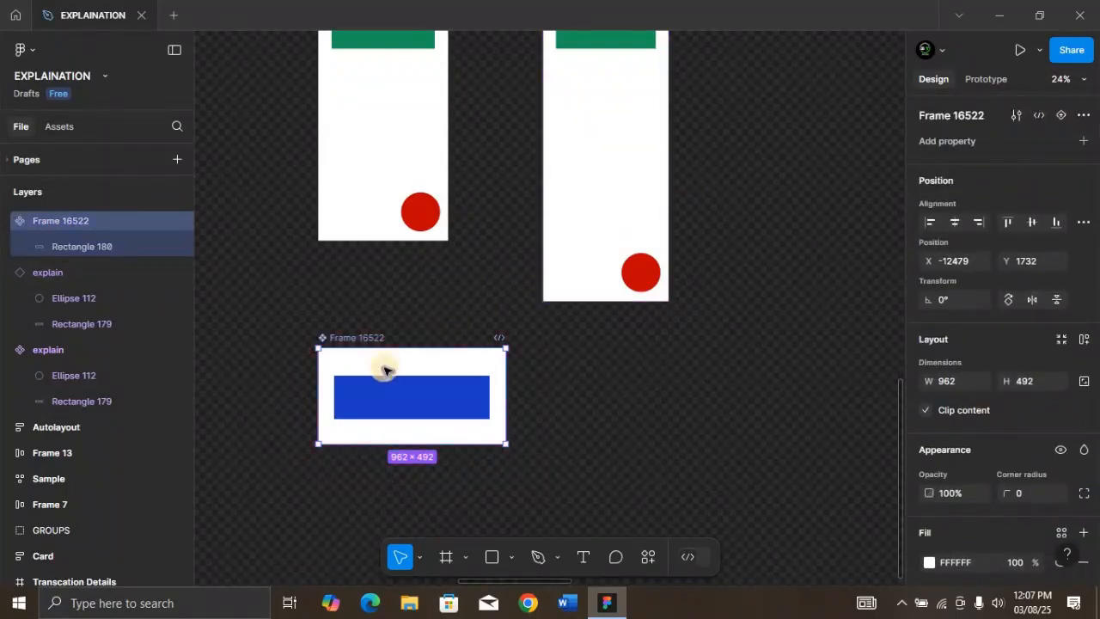
drag(386, 377, 637, 373)
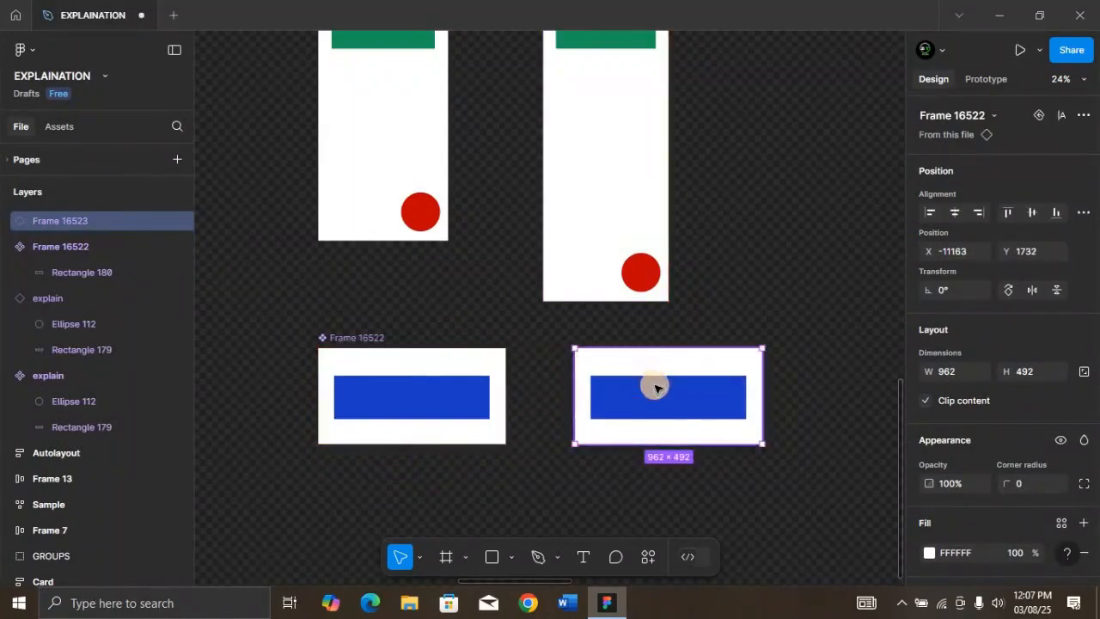
drag(655, 478, 656, 508)
scroll(656, 508, down, 4)
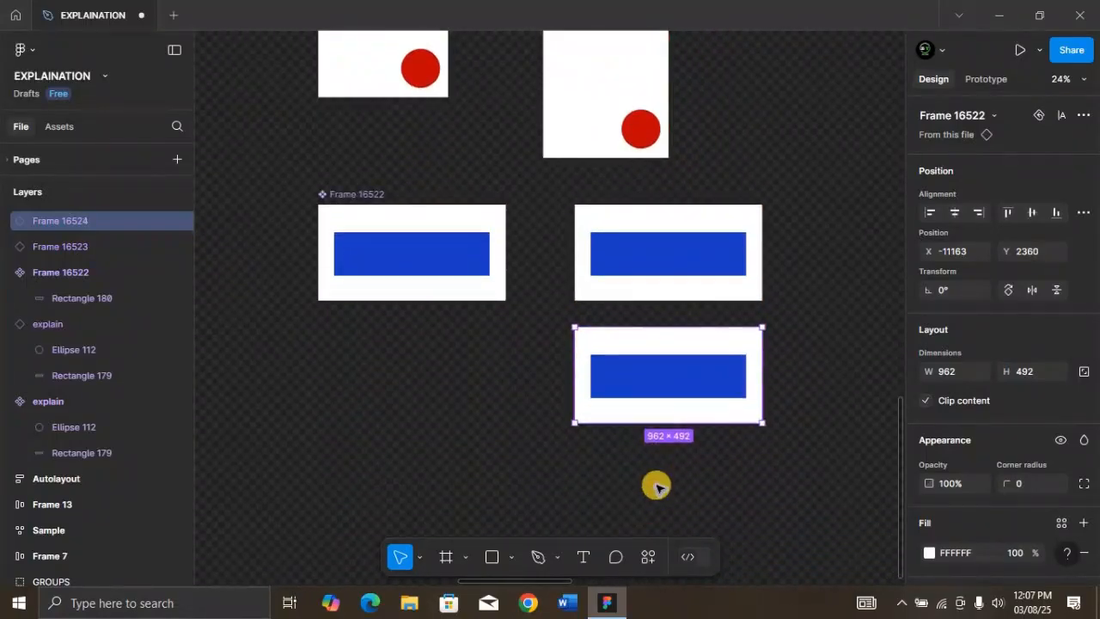
drag(656, 391, 657, 510)
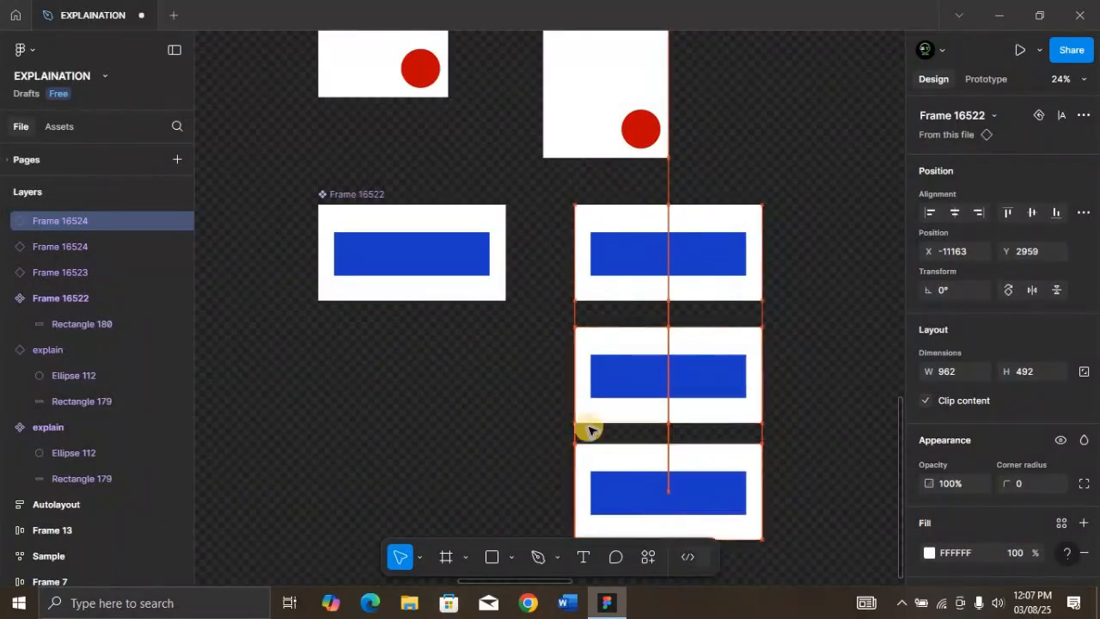
Set the horizontal constraint of the blue rectangle in the main component to Left + Right
click(444, 260)
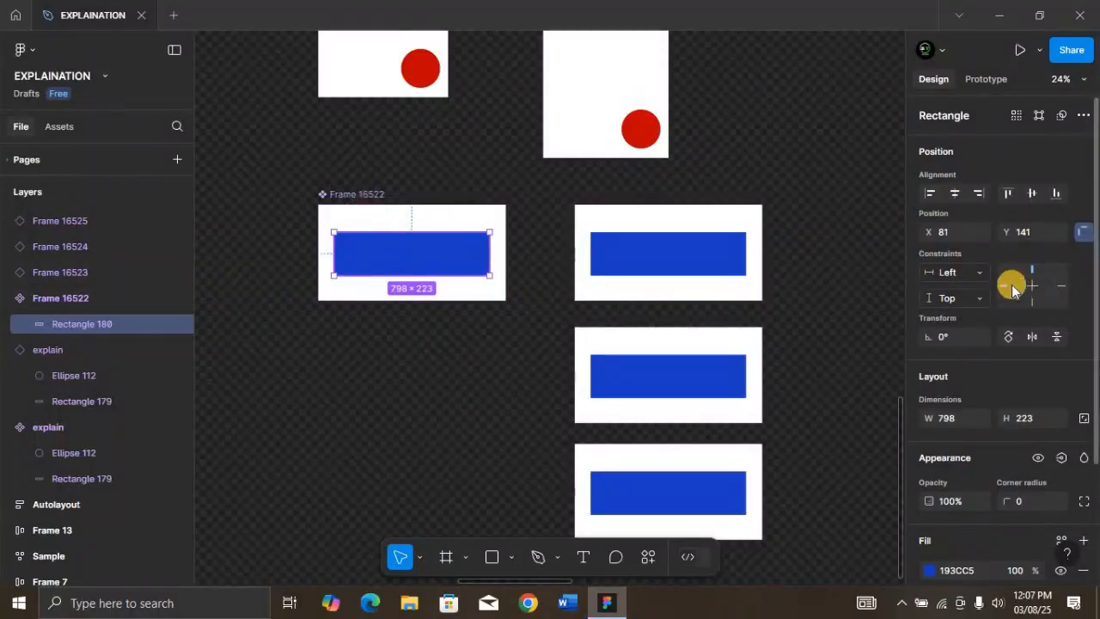
click(985, 275)
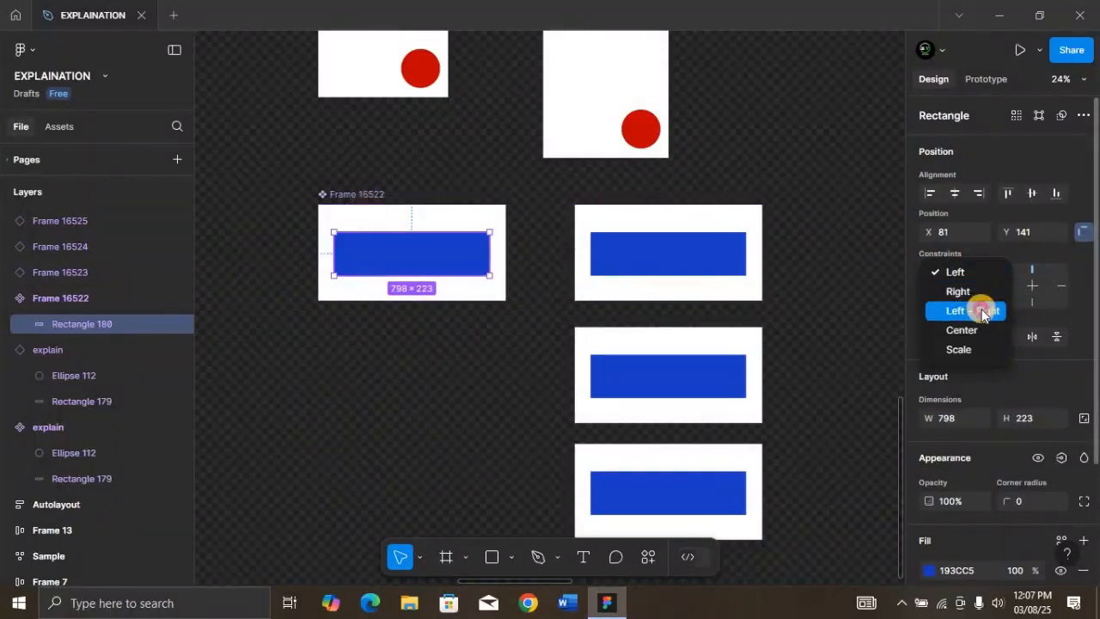
click(982, 312)
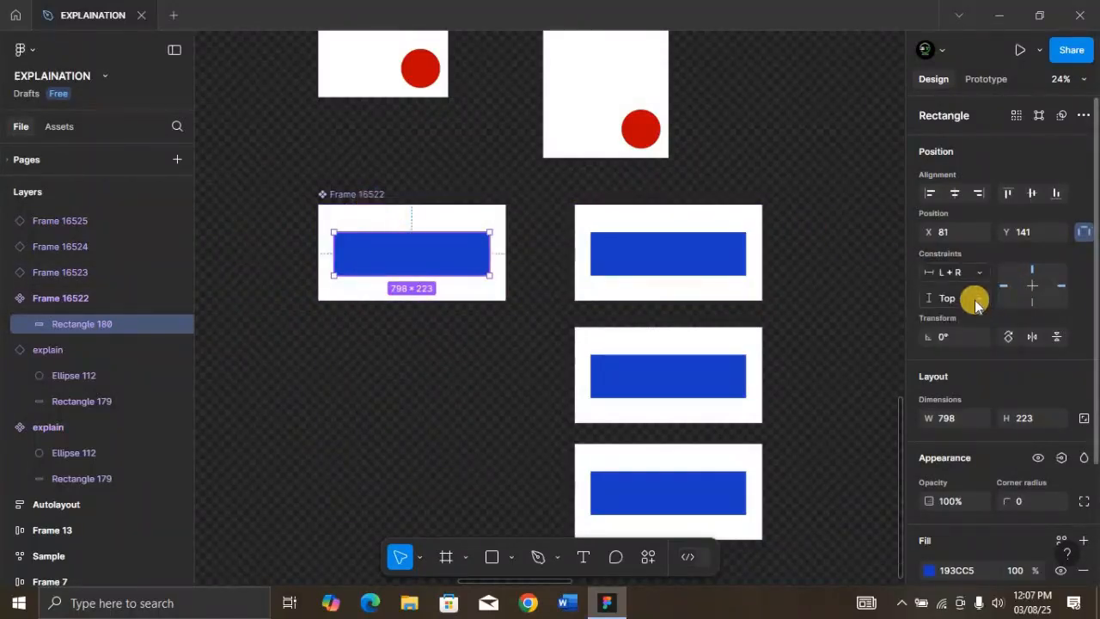
Narrow the main component's blue rectangle to about 566 wide, and widen it again to about 769
click(368, 195)
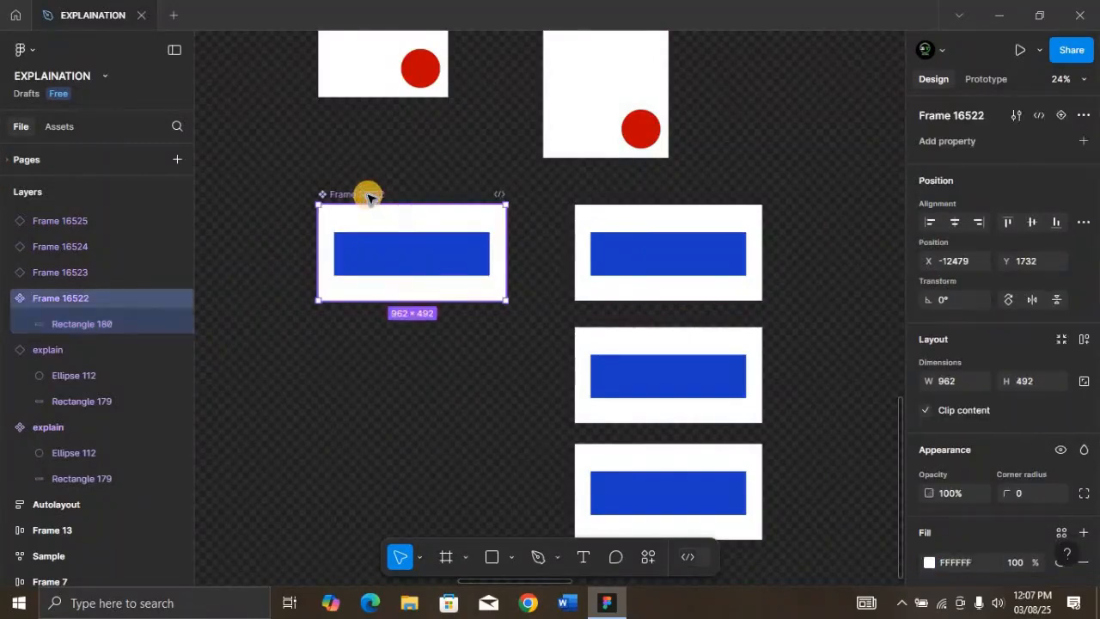
click(420, 250)
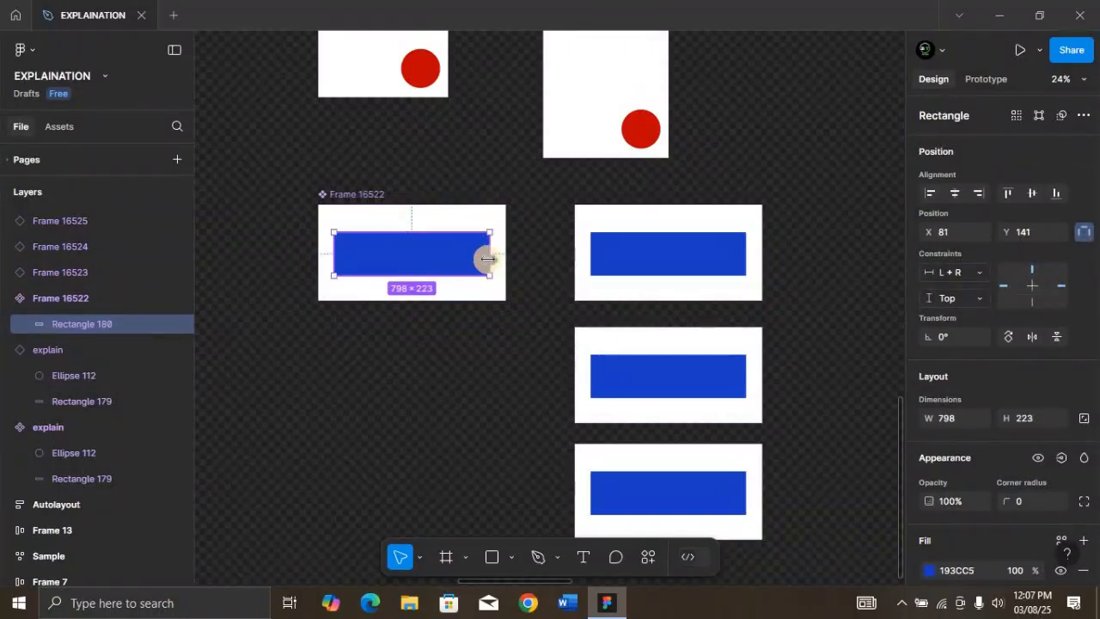
drag(421, 258, 444, 263)
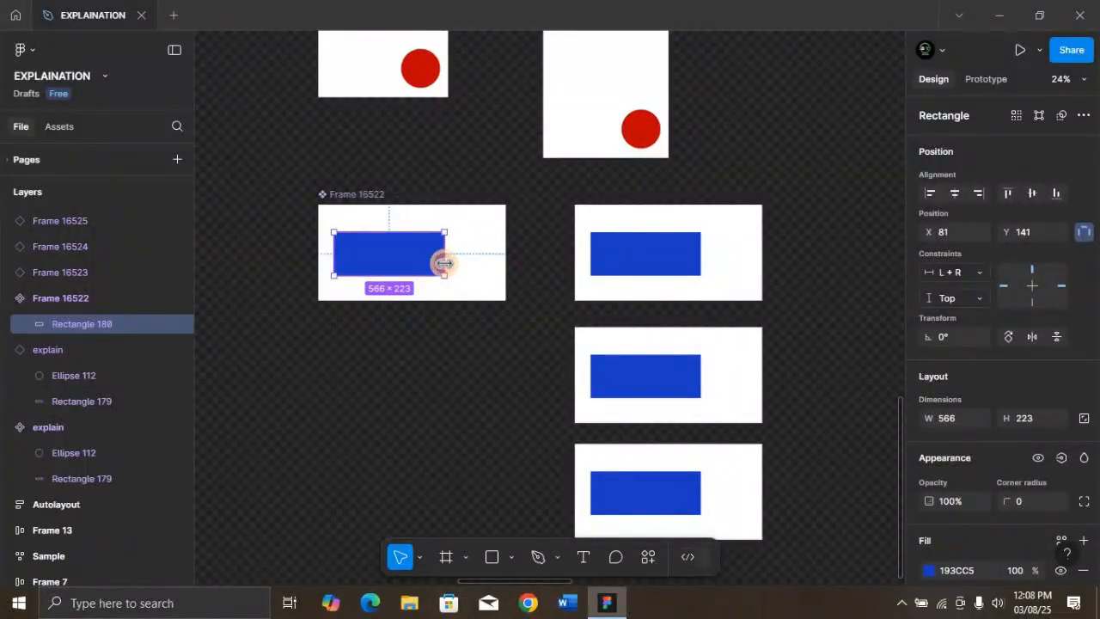
drag(444, 263, 484, 289)
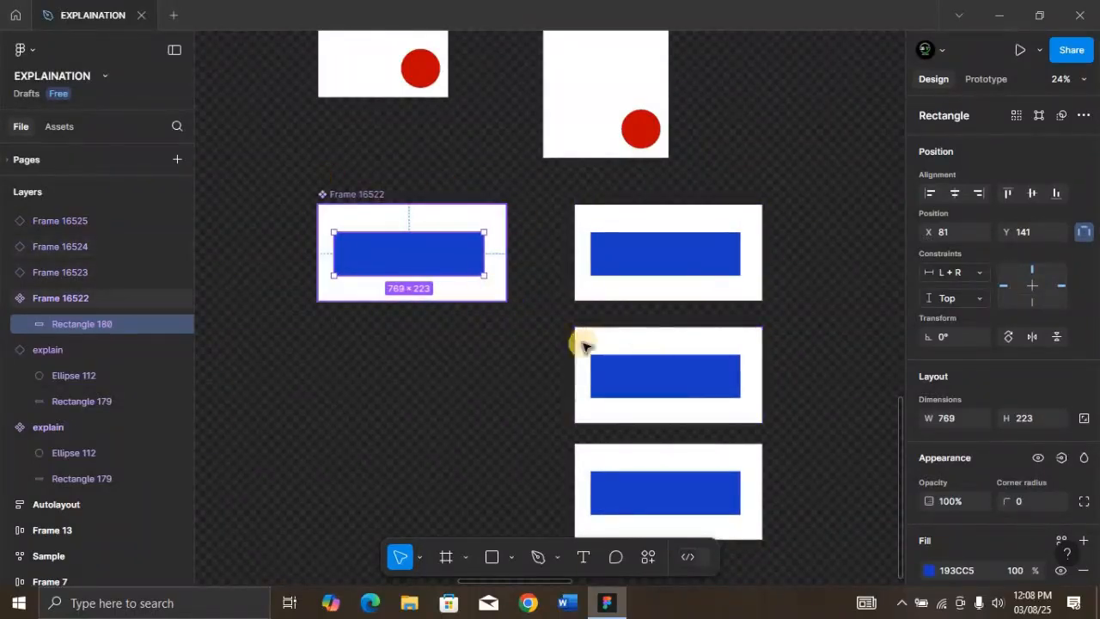
Delete the lowest of the three copies of the blue rectangle component
click(656, 474)
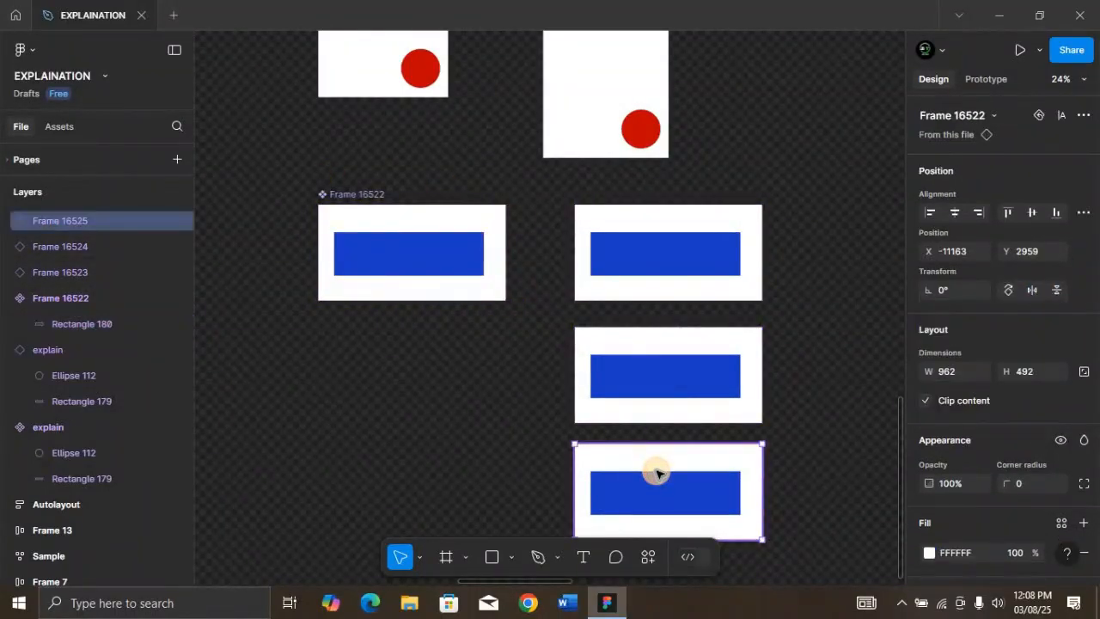
key(Delete)
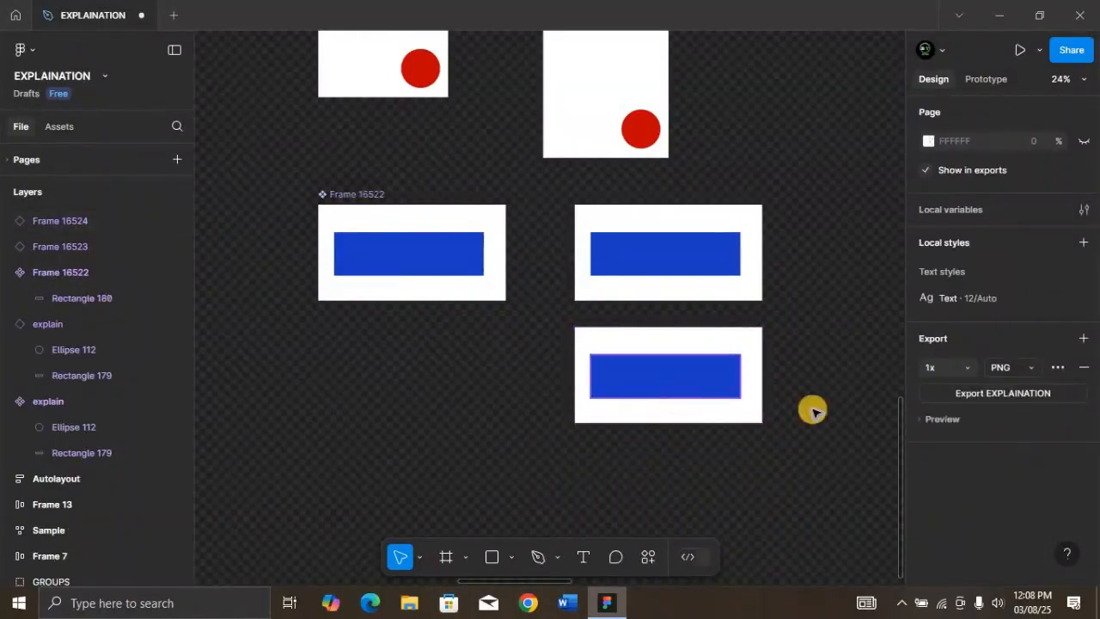
key(ctrl+z)
Change the fill of the rectangle in the lower remaining copy to black
scroll(966, 472, down, 3)
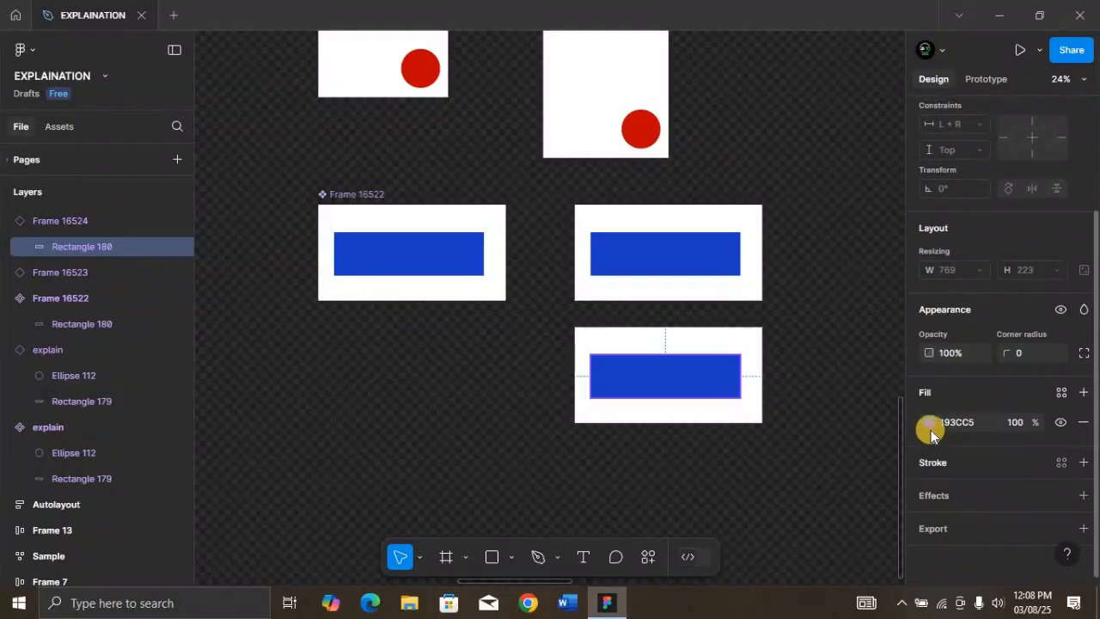
click(924, 421)
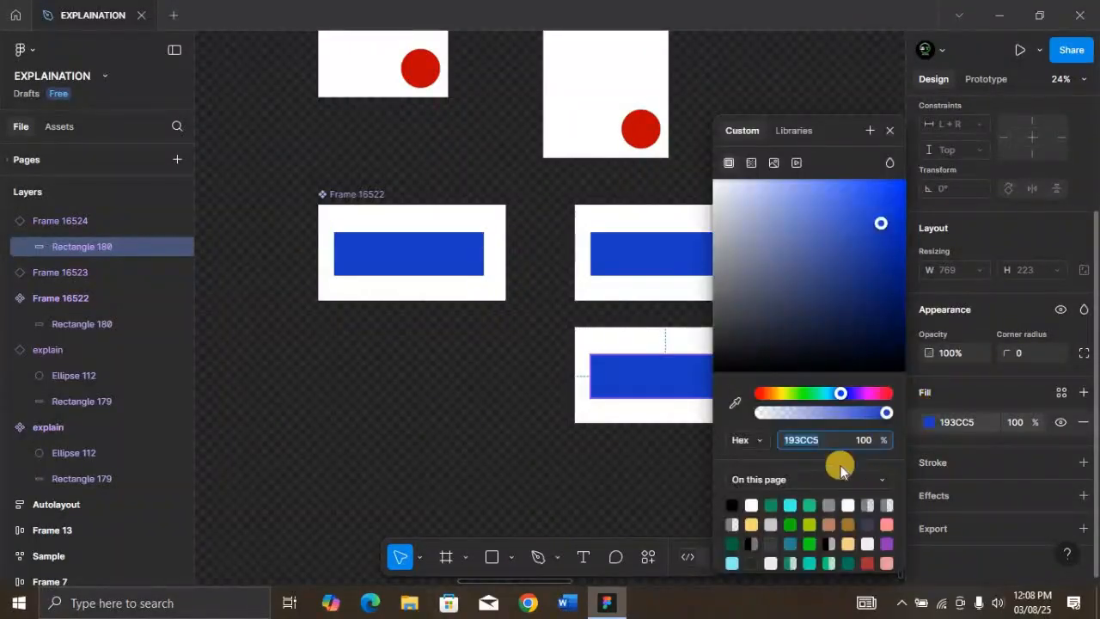
click(732, 505)
click(890, 130)
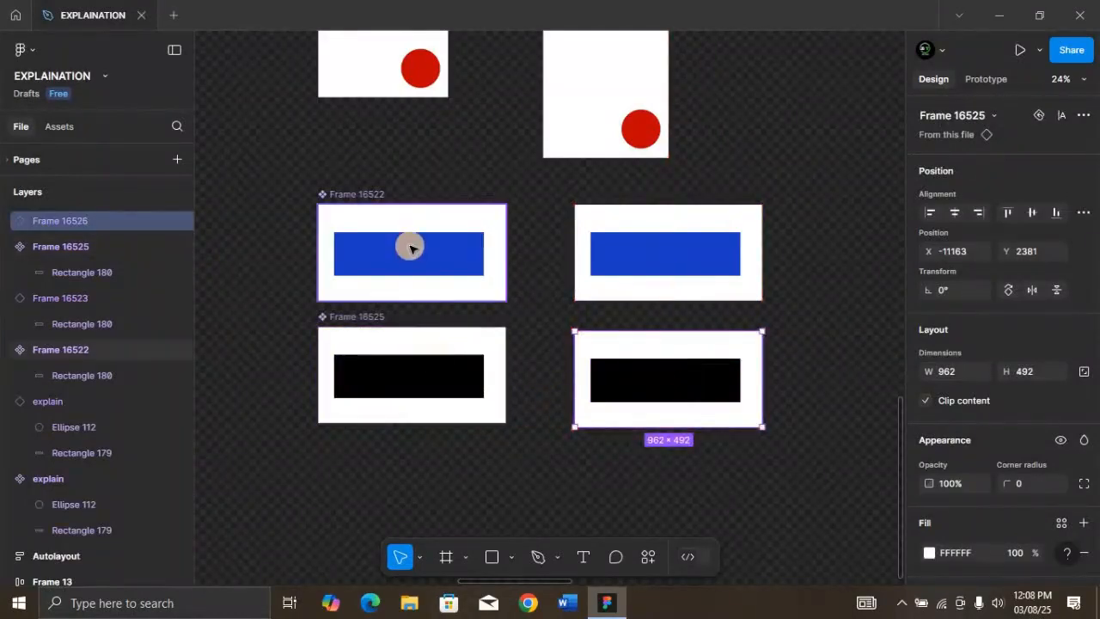
Set the black rectangle's horizontal constraint to Scale in its main component
click(409, 248)
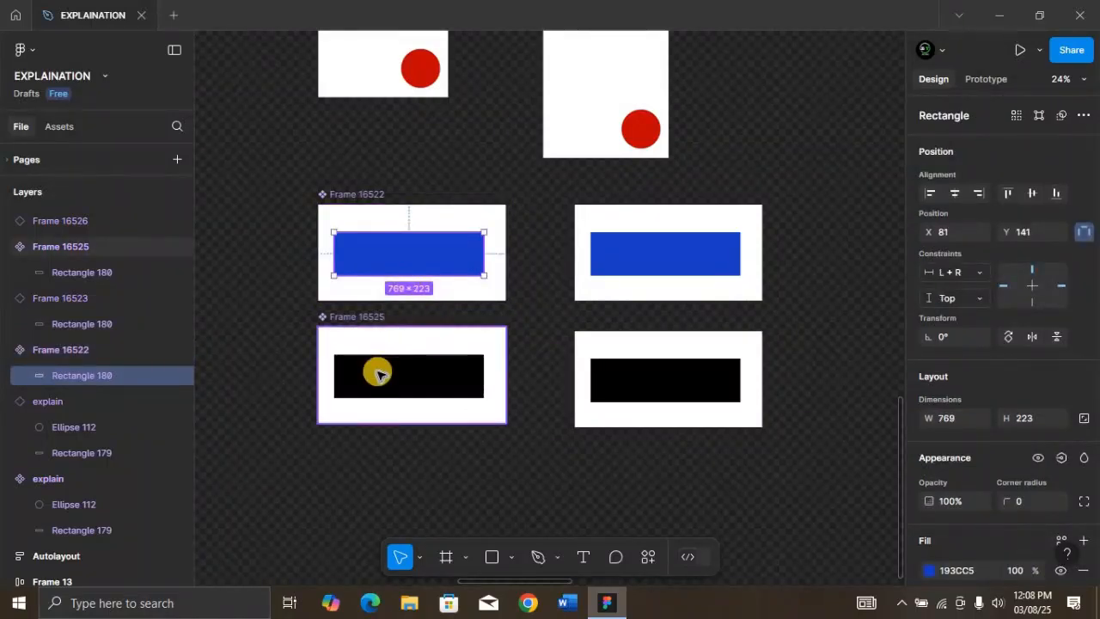
click(977, 268)
click(969, 310)
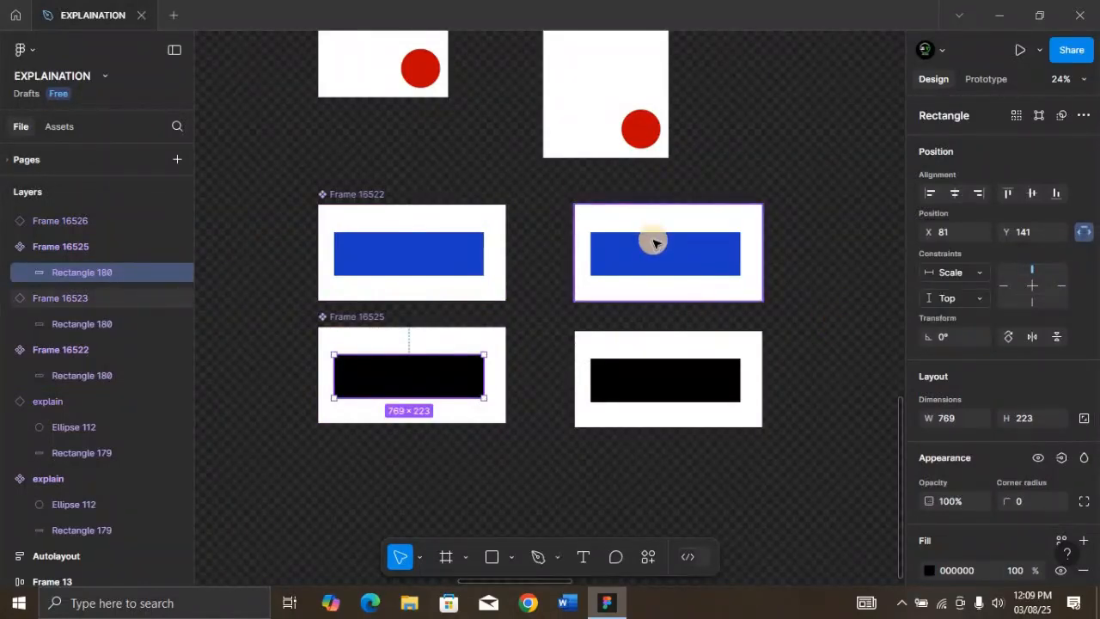
Rename the blue rectangle's main component as "L and R" and the black rectangle's main component as "Scale"
scroll(653, 243, right, 1)
click(345, 198)
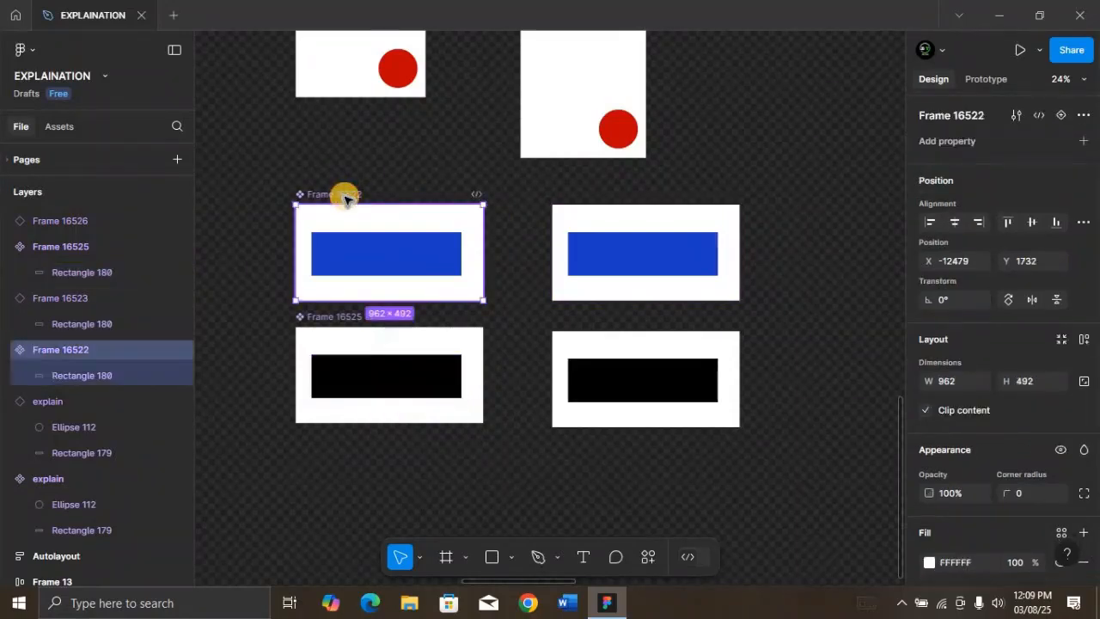
double_click(346, 196)
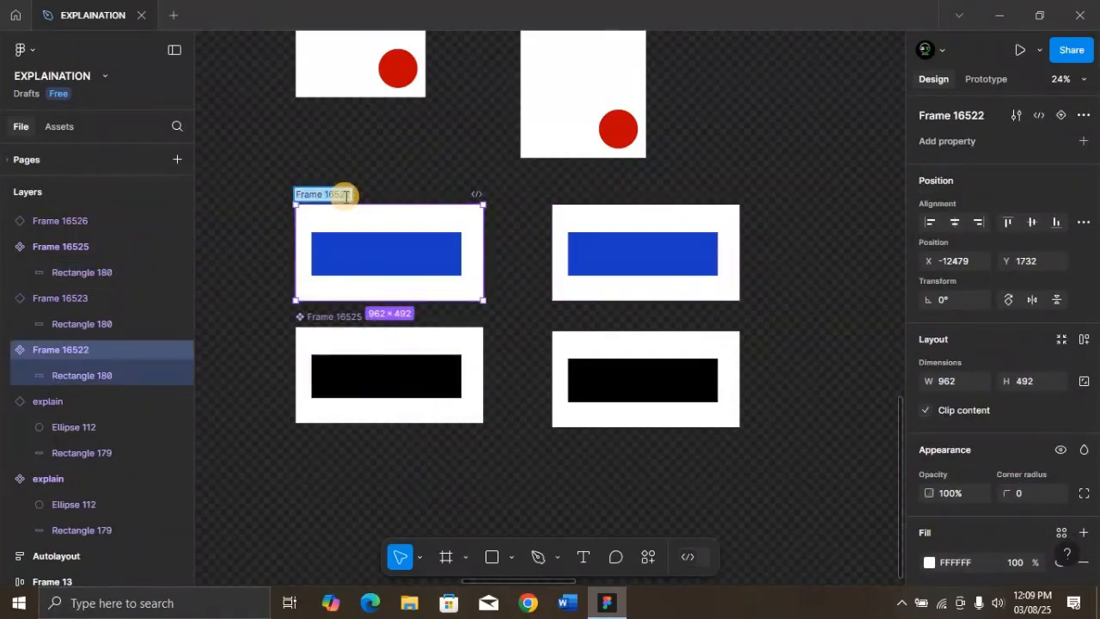
key(BackSpace)
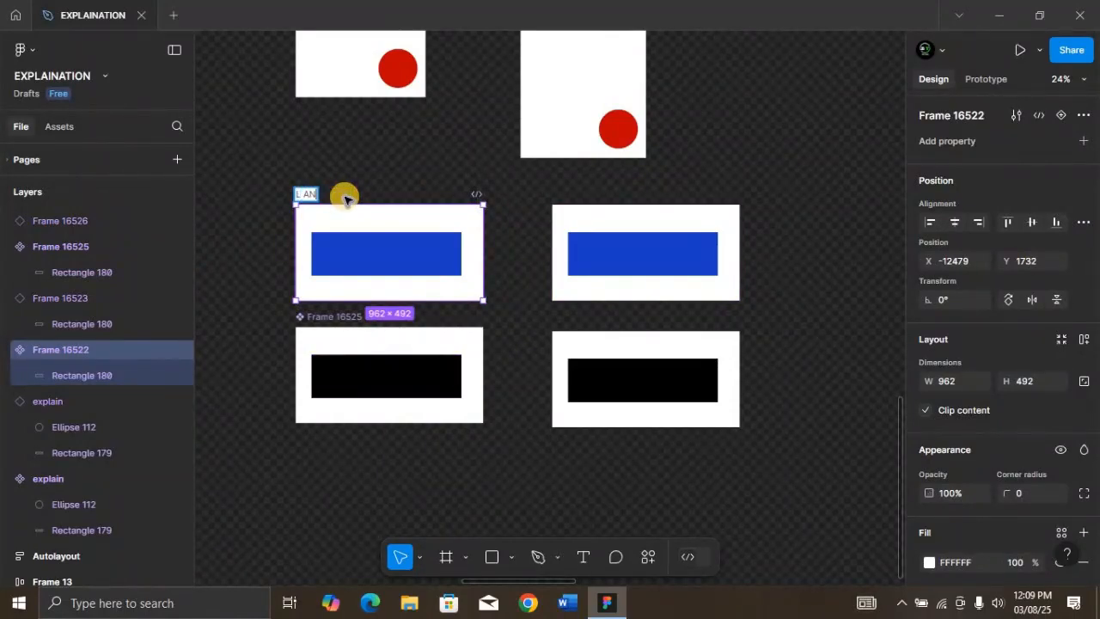
text(L and R)
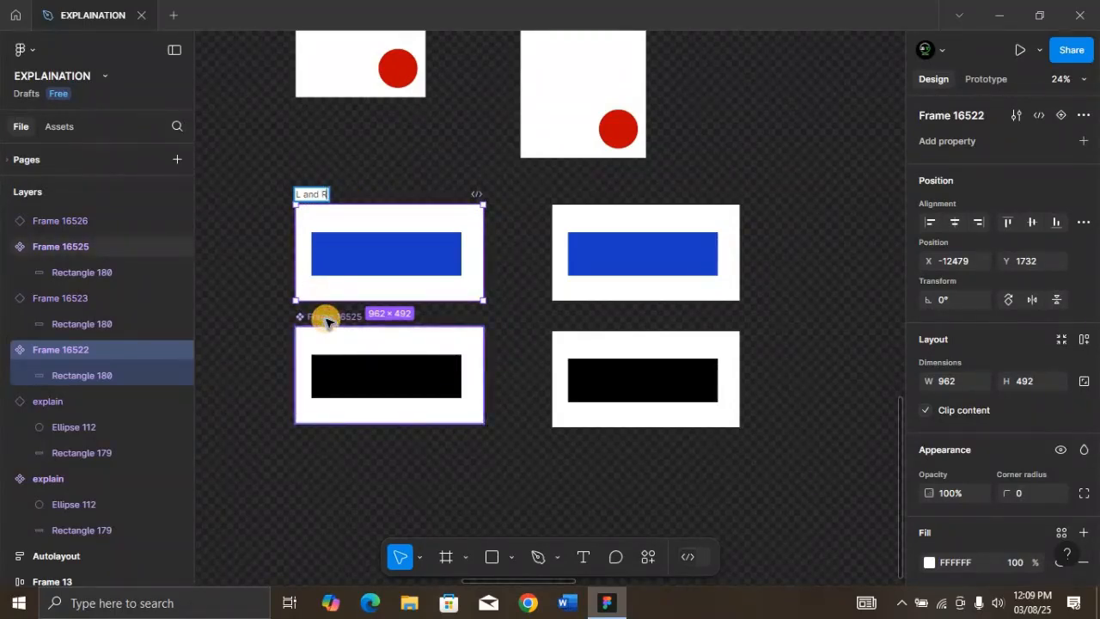
double_click(327, 317)
text(Scale)
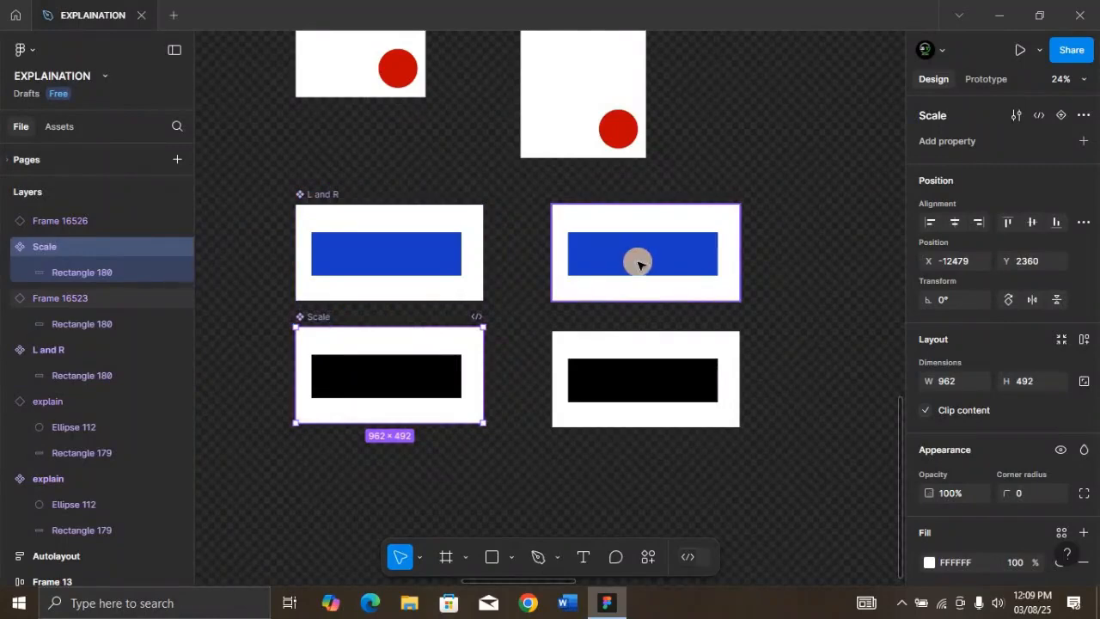
Widen the blue and black component copies together to about 6779
click(693, 264)
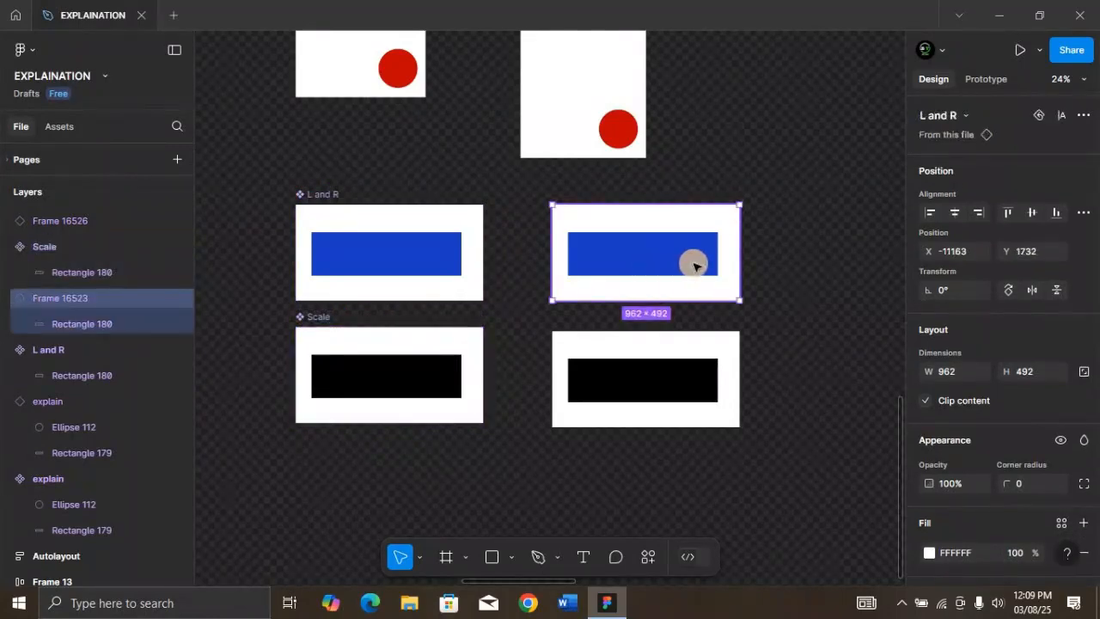
shift+click(687, 368)
scroll(687, 368, down, 5)
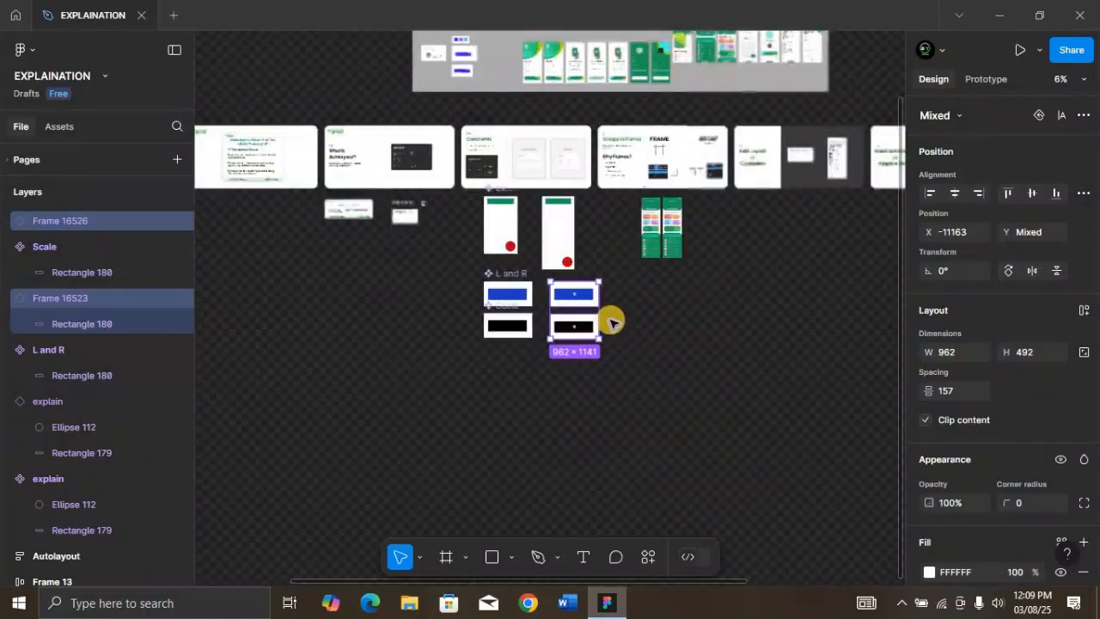
drag(596, 315, 892, 310)
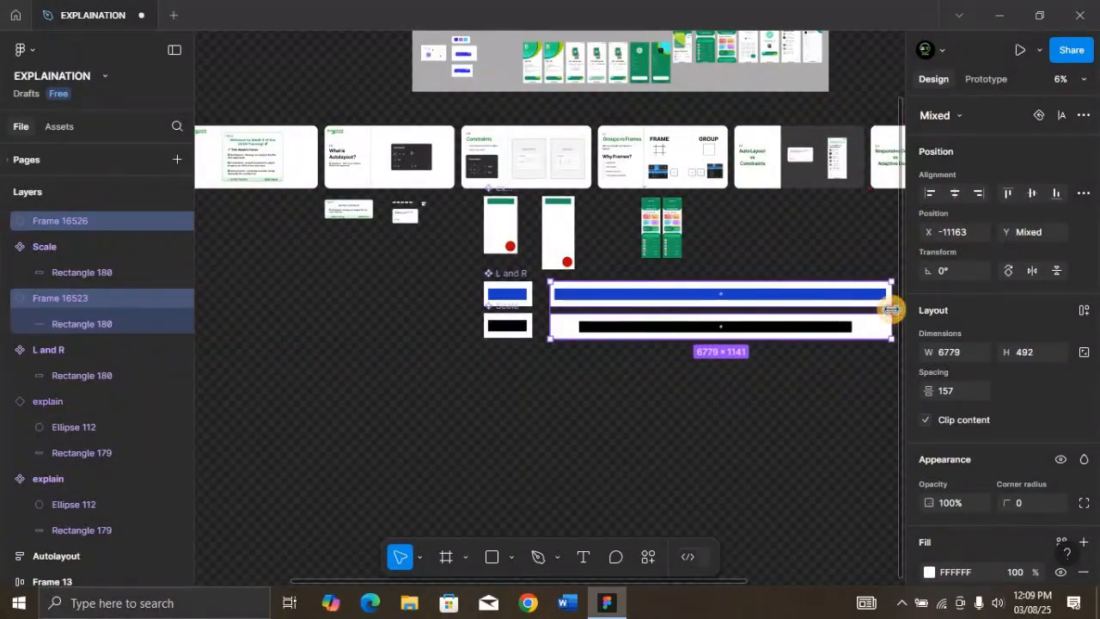
Compare how the blue and black rectangles fill their widened copies, and inspect the black rectangle's constraints
key(shift+2)
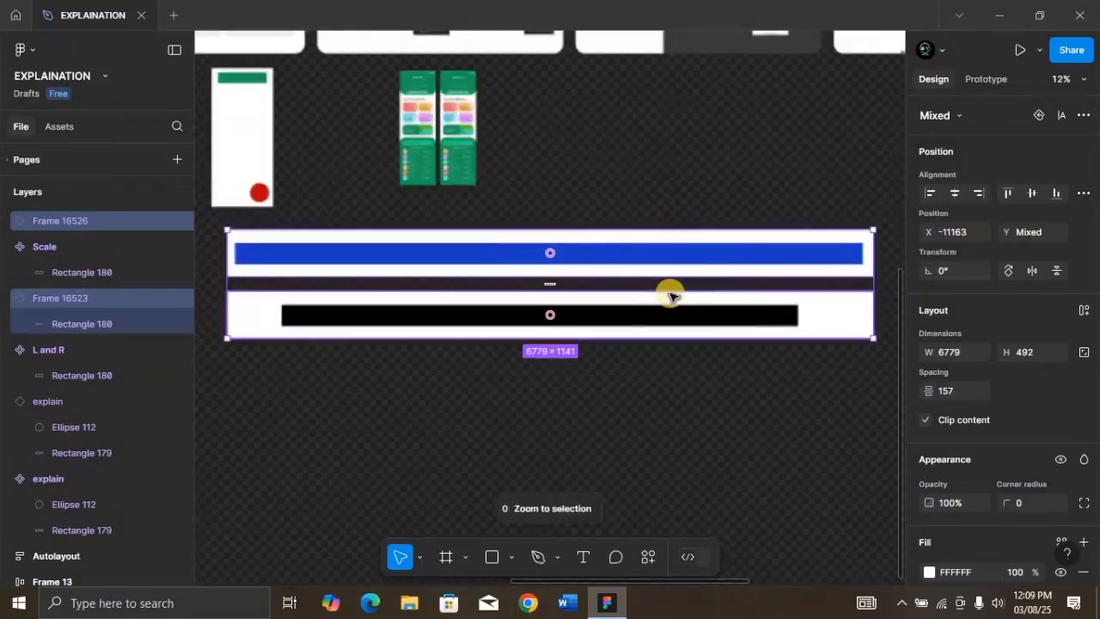
click(577, 311)
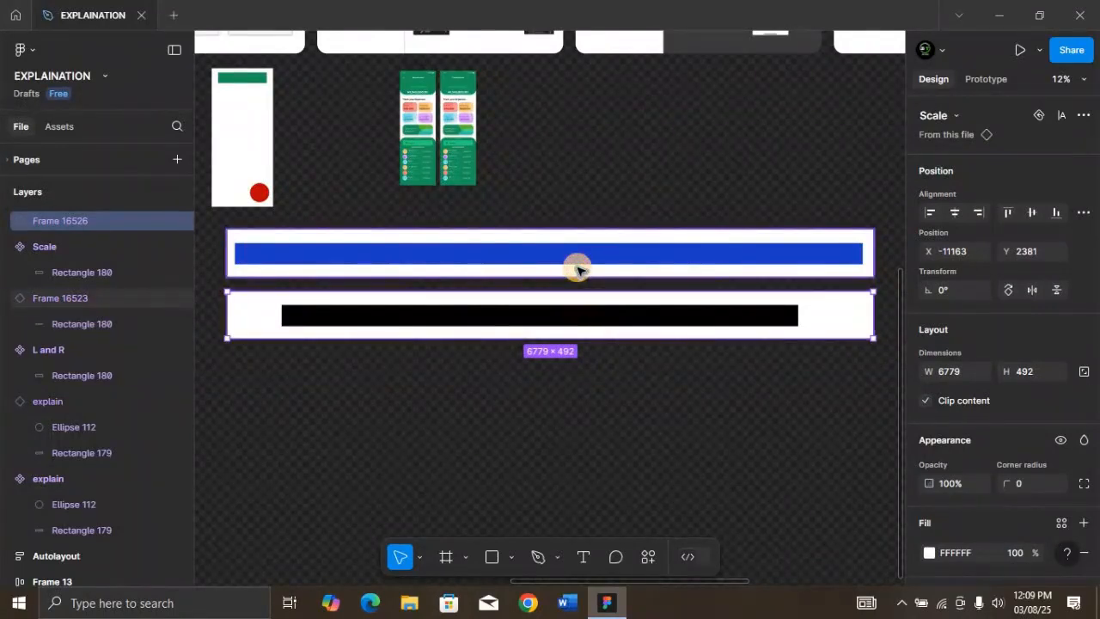
click(578, 270)
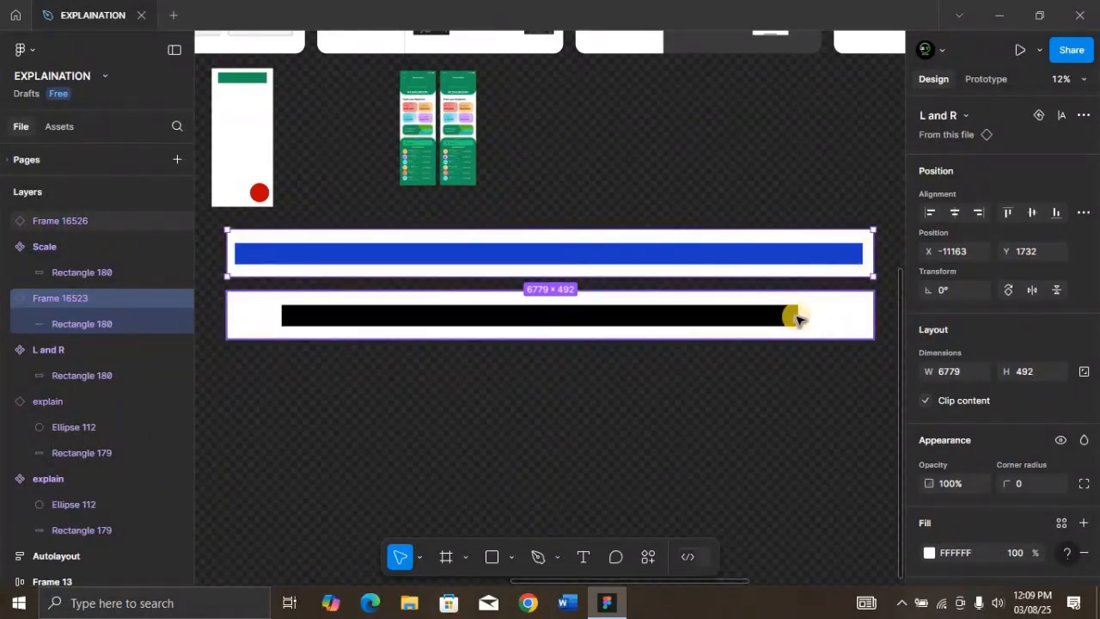
click(700, 315)
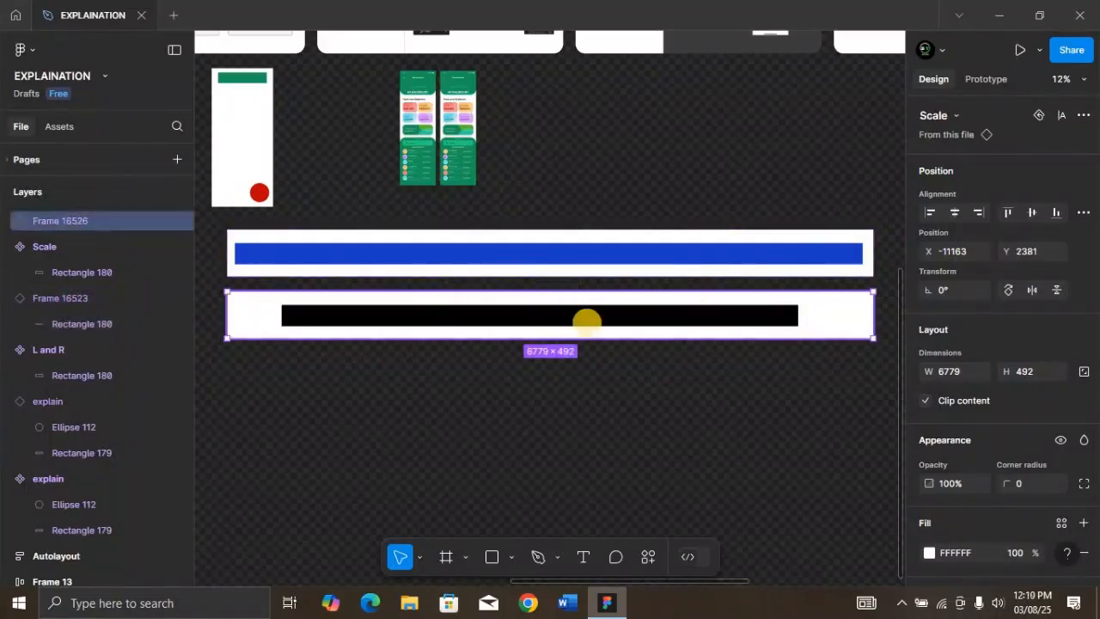
double_click(662, 322)
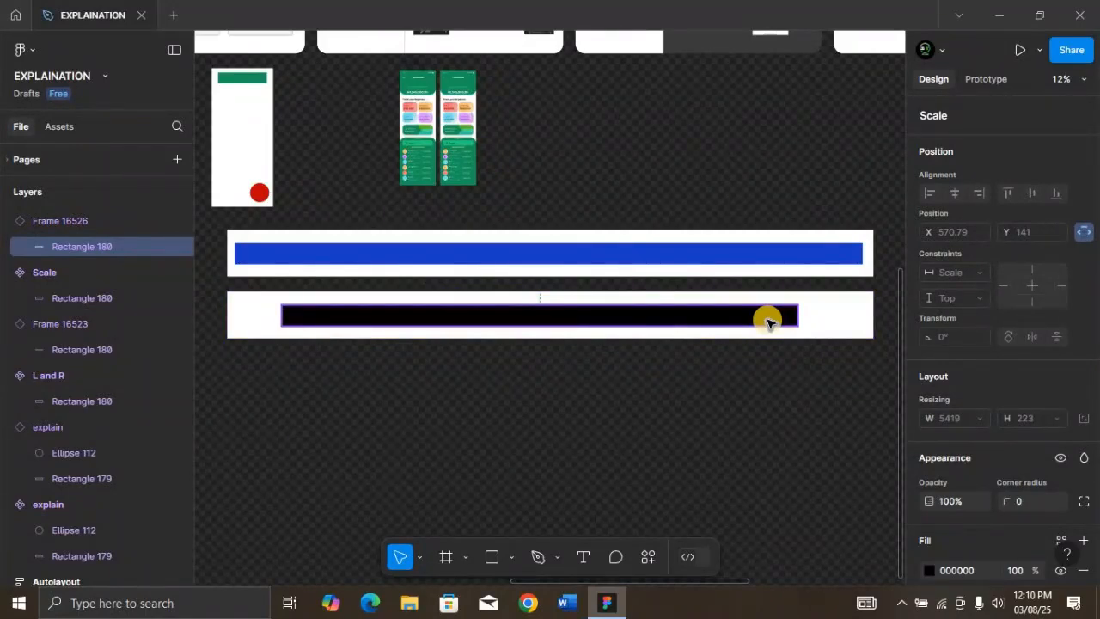
click(832, 324)
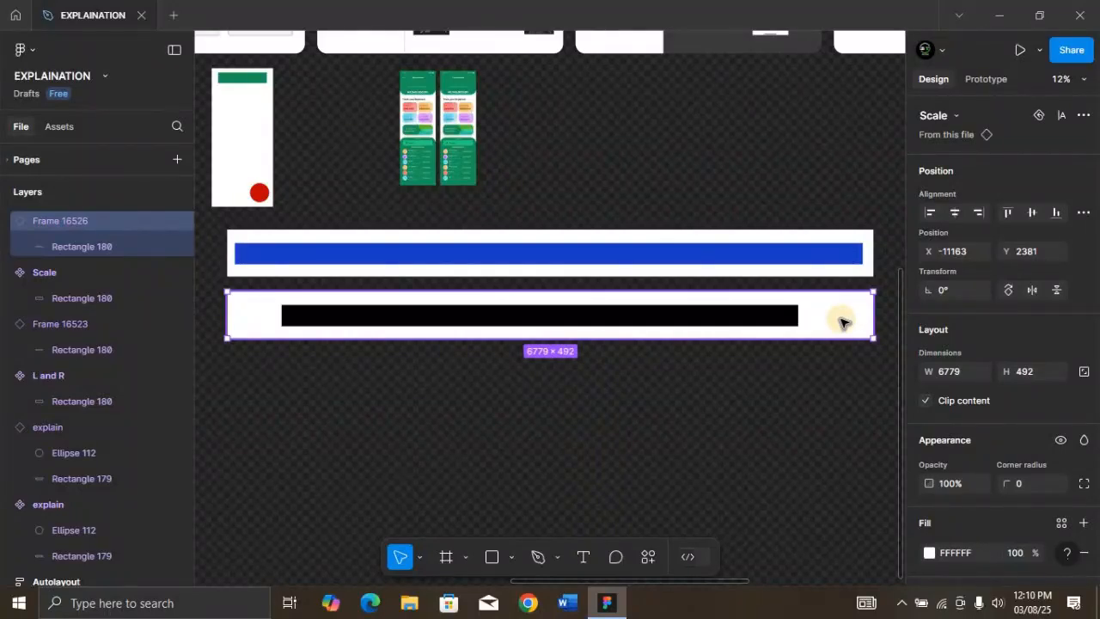
Delete the L and R and Scale main components together with their two widened copies
key(minus)
key(minus)
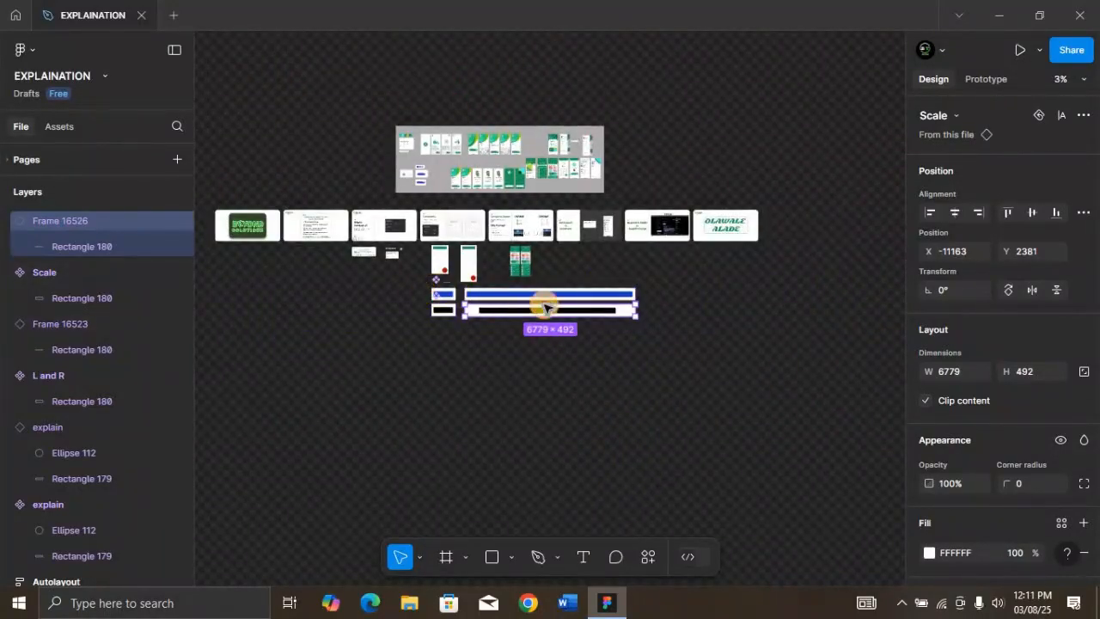
drag(609, 300, 630, 324)
key(Delete)
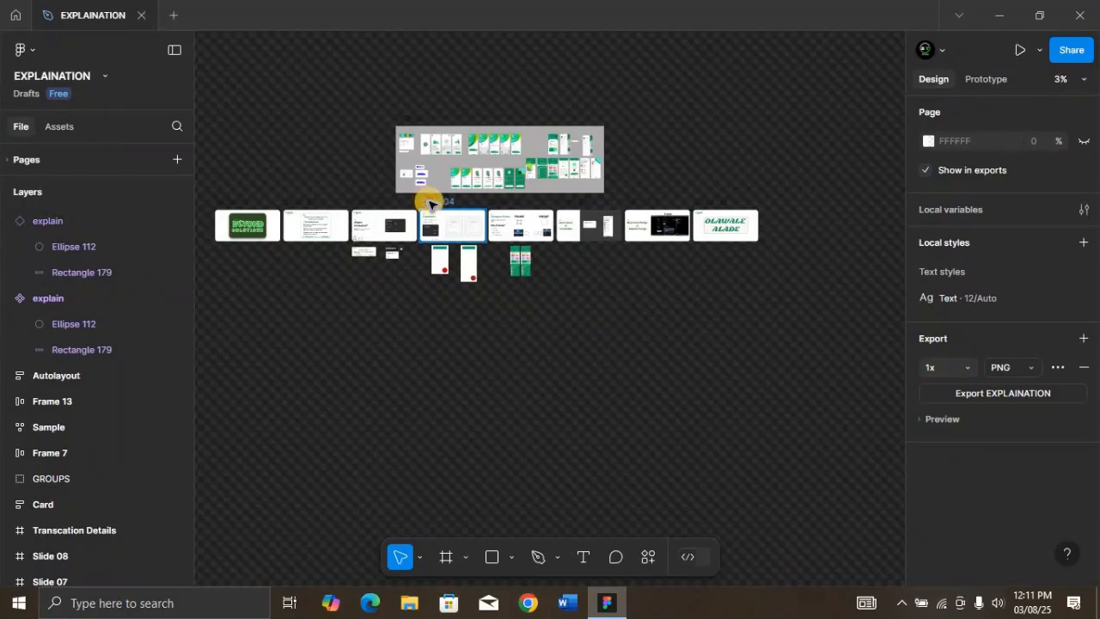
Review the Horizontal constraints illustration on Slide 04 and bring the Groups vs Frames slide, Slide 05, into focus
click(432, 204)
key(shift+2)
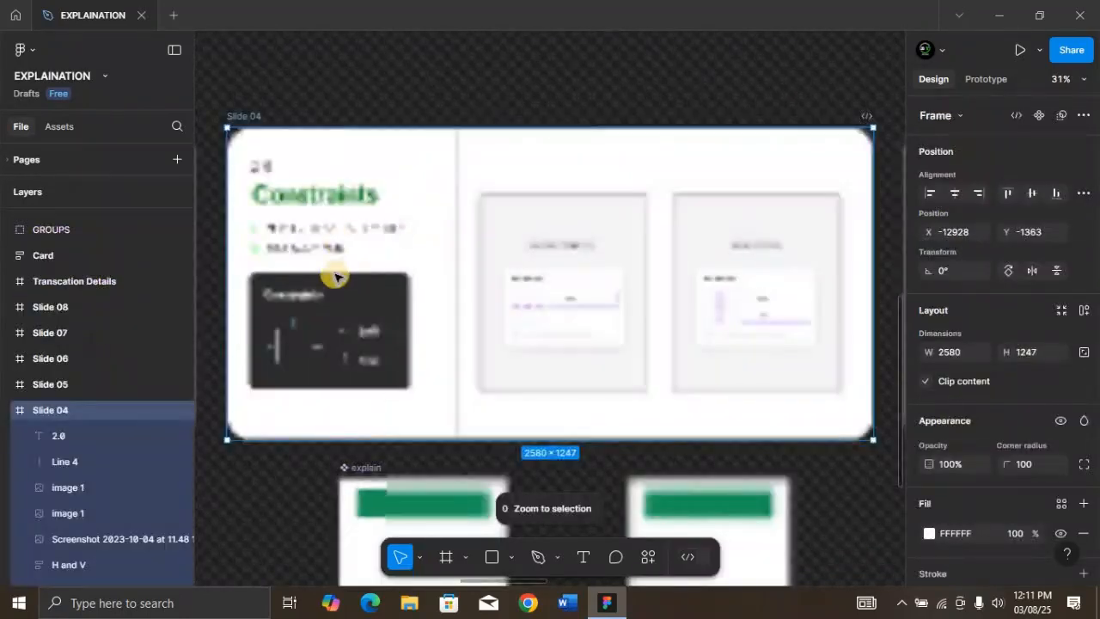
click(560, 311)
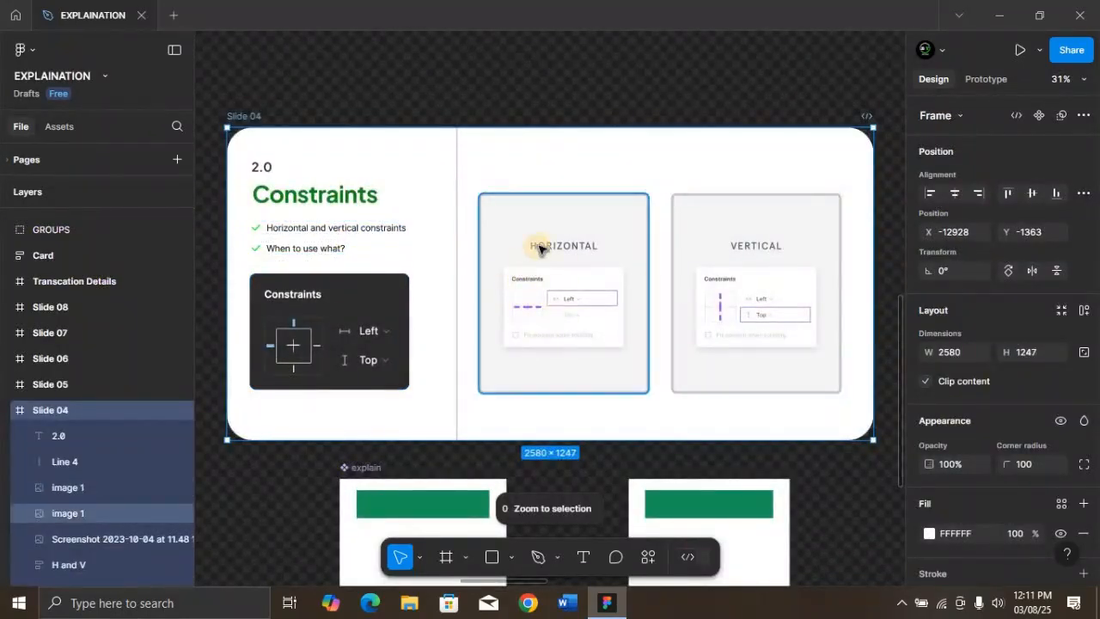
click(550, 269)
key(shift+2)
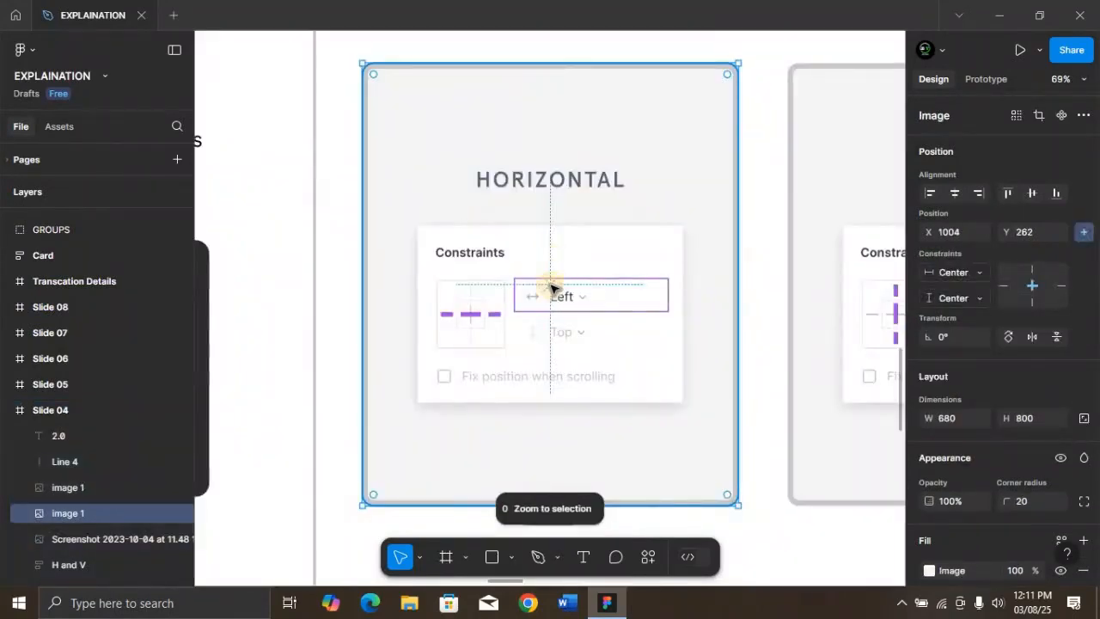
scroll(553, 316, right, 5)
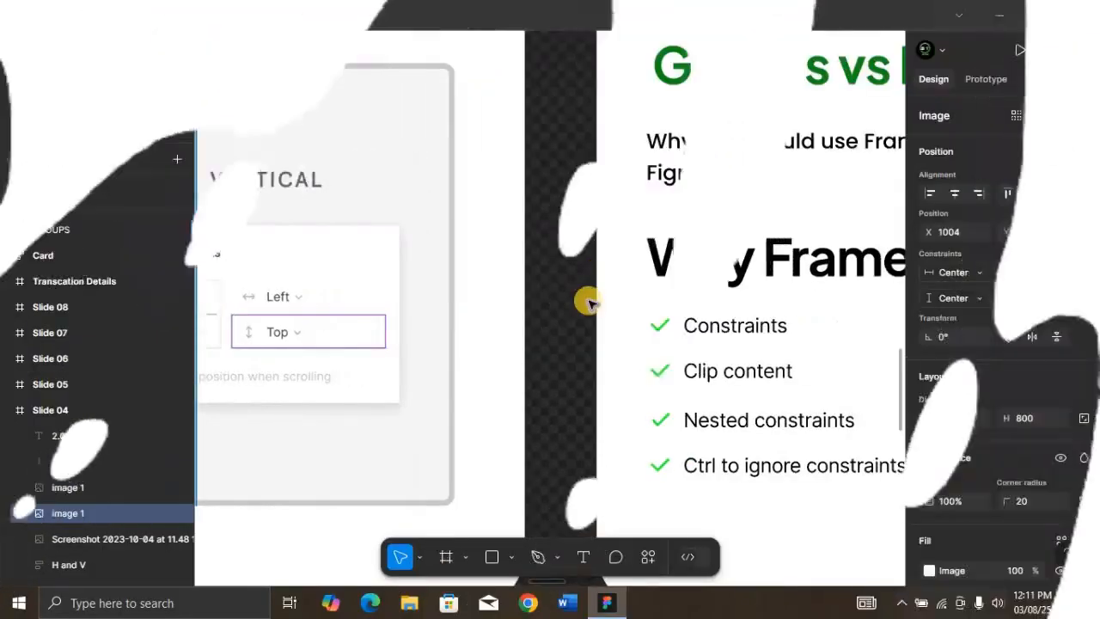
scroll(590, 300, down, 3)
click(581, 155)
key(shift+2)
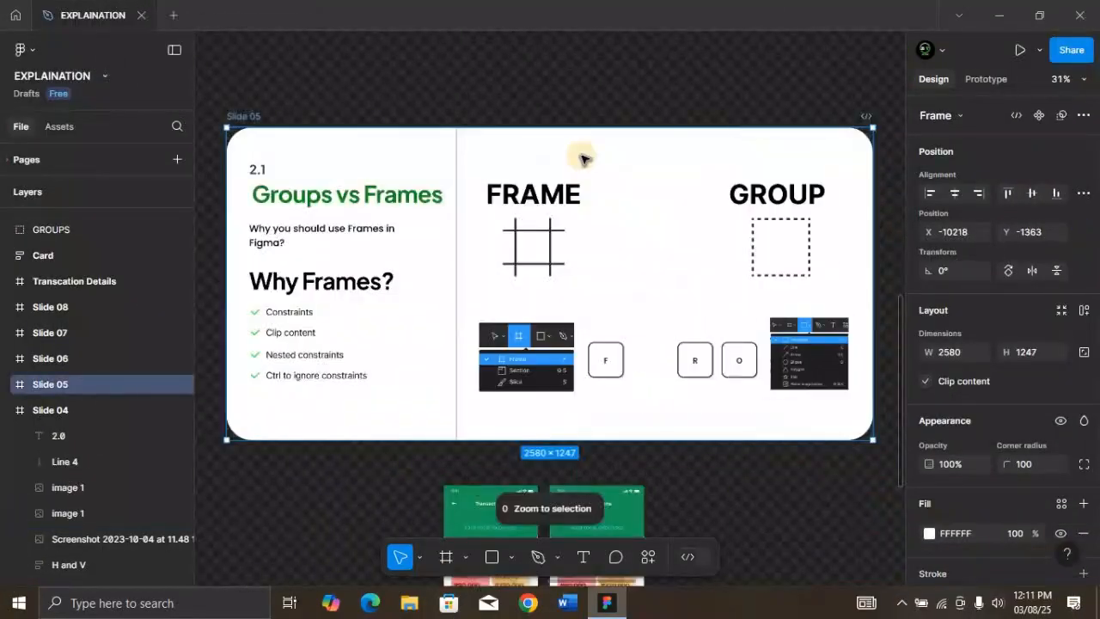